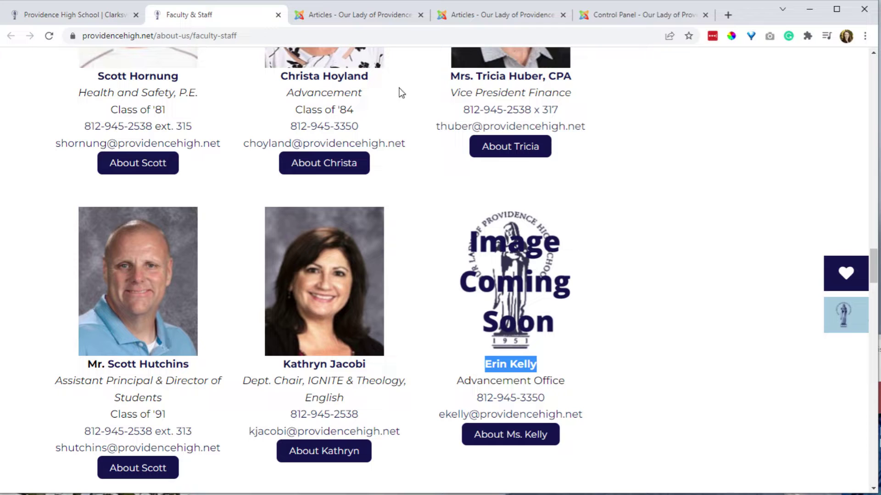
Switch to the 'Articles - Our Lady of Providence' administrator tab.
{"action": "left_click", "coordinate": [363, 14]}
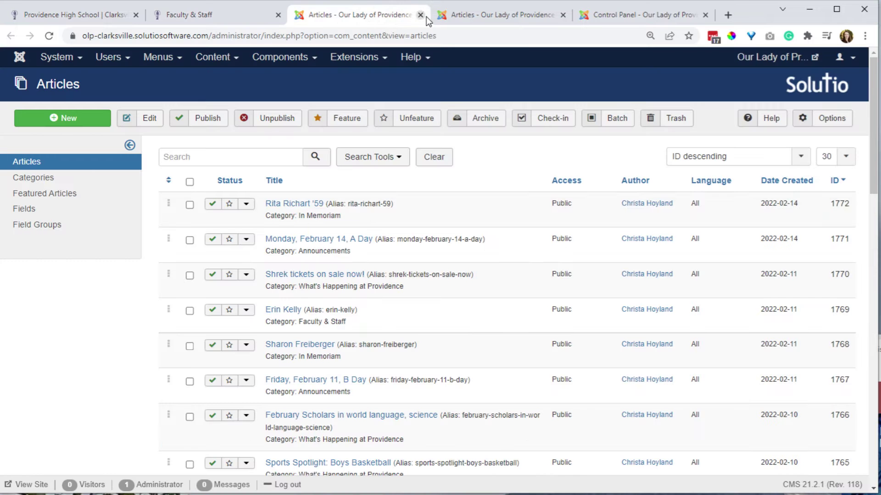
Bring up the Articles list filtered to Faculty & Staff, sorted by ID descending.
{"action": "left_click", "coordinate": [511, 16]}
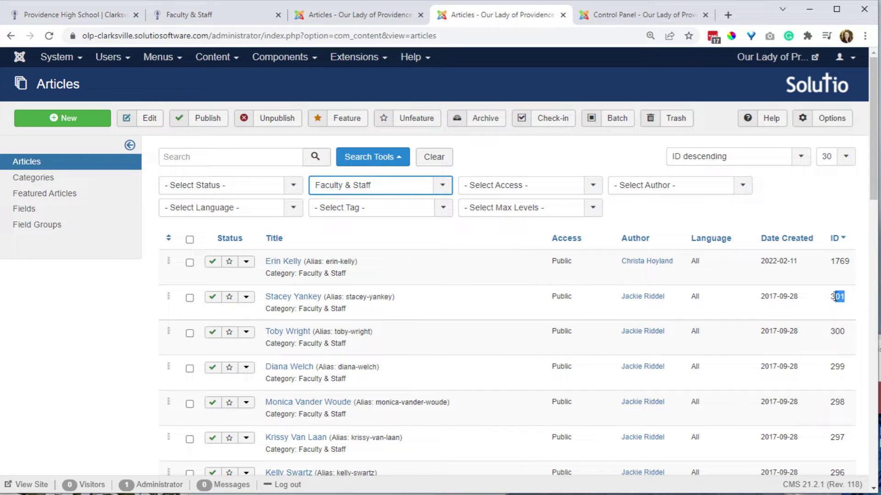
{"action": "scroll", "coordinate": [837, 412], "scroll_direction": "down", "scroll_amount": 6}
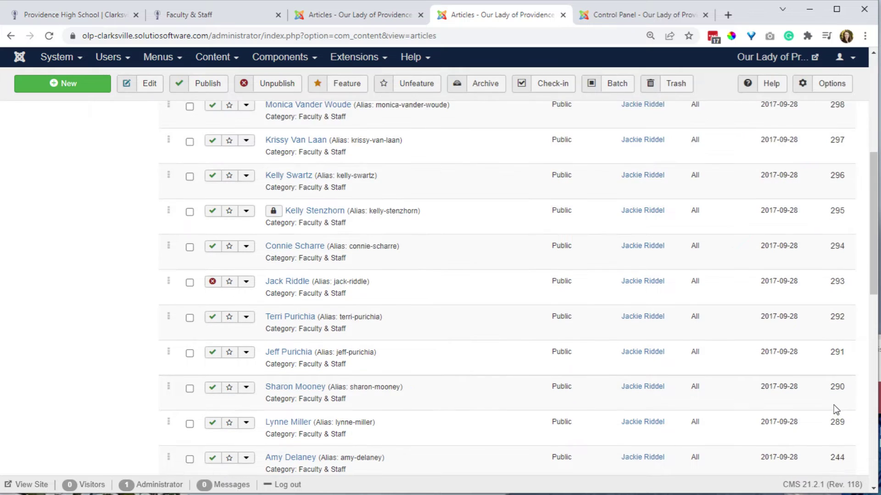
{"action": "scroll", "coordinate": [833, 406], "scroll_direction": "up", "scroll_amount": 6}
{"action": "left_click", "coordinate": [841, 272]}
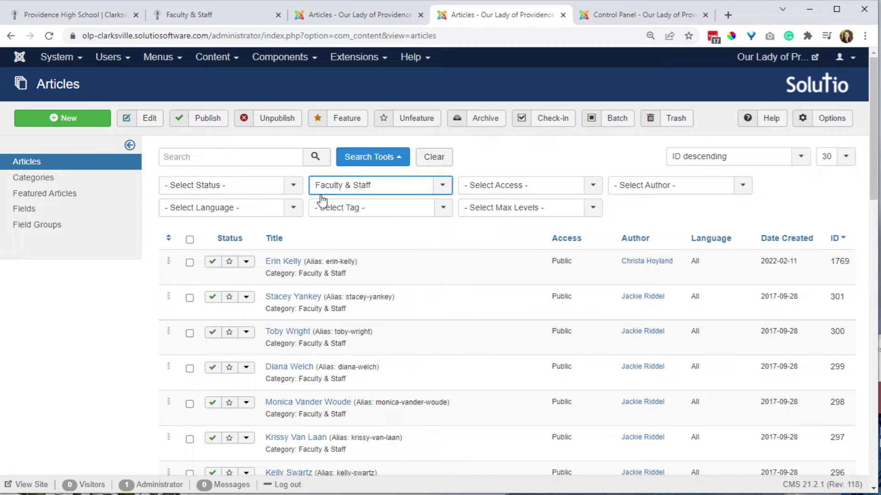
{"action": "left_click", "coordinate": [336, 186]}
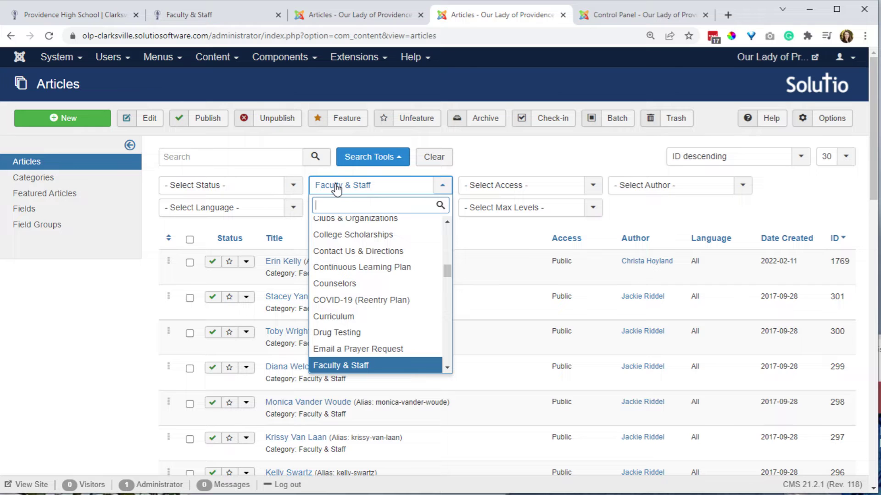
Keep the Faculty & Staff filter and sort the articles by Ordering ascending.
{"action": "left_click", "coordinate": [337, 186]}
{"action": "left_click", "coordinate": [698, 158]}
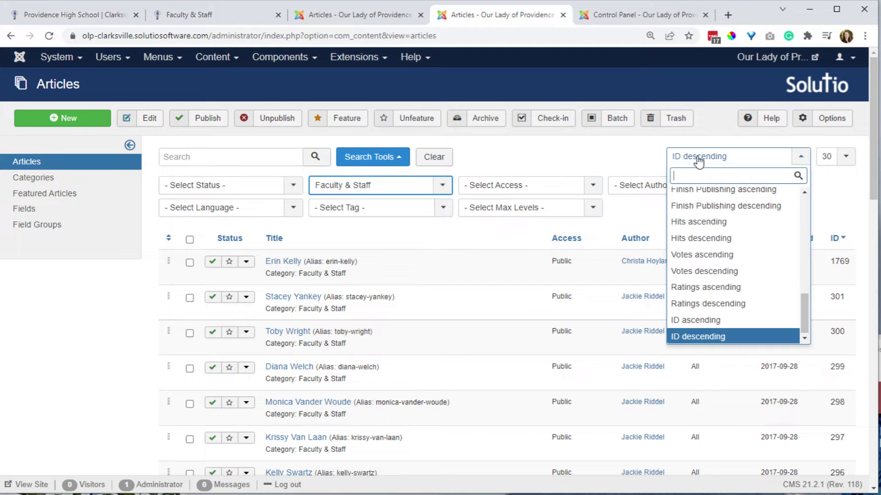
{"action": "scroll", "coordinate": [704, 245], "scroll_direction": "up", "scroll_amount": 10}
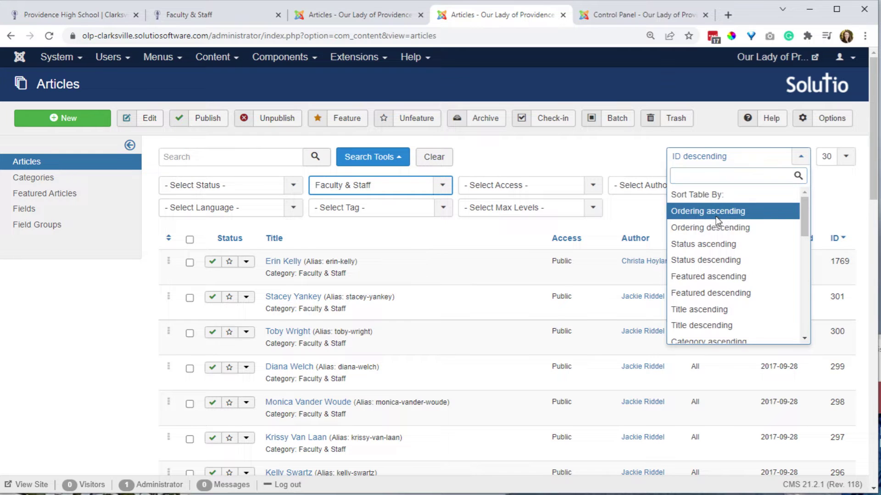
{"action": "left_click", "coordinate": [716, 213]}
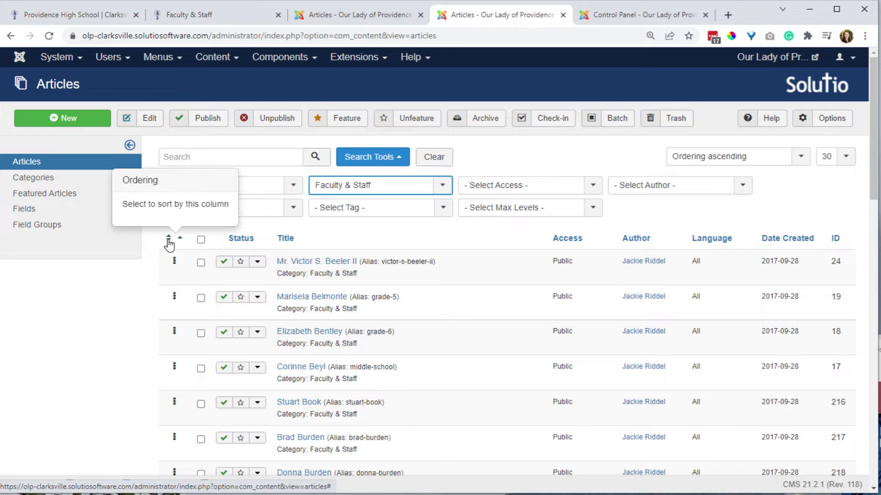
{"action": "scroll", "coordinate": [191, 334], "scroll_direction": "down", "scroll_amount": 15}
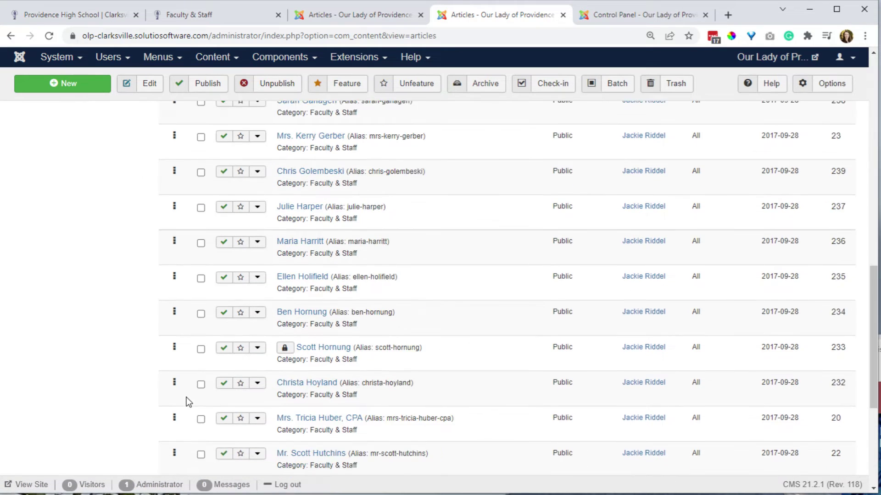
{"action": "scroll", "coordinate": [197, 393], "scroll_direction": "up", "scroll_amount": 15}
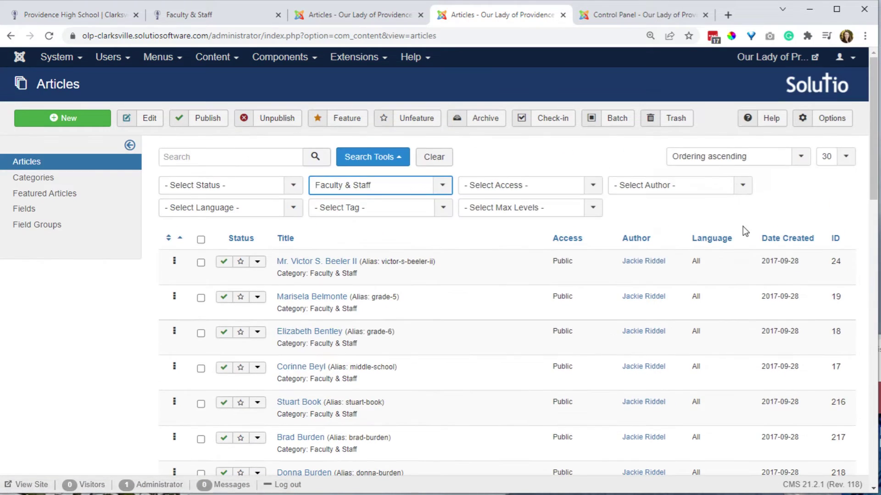
{"action": "left_click", "coordinate": [842, 157]}
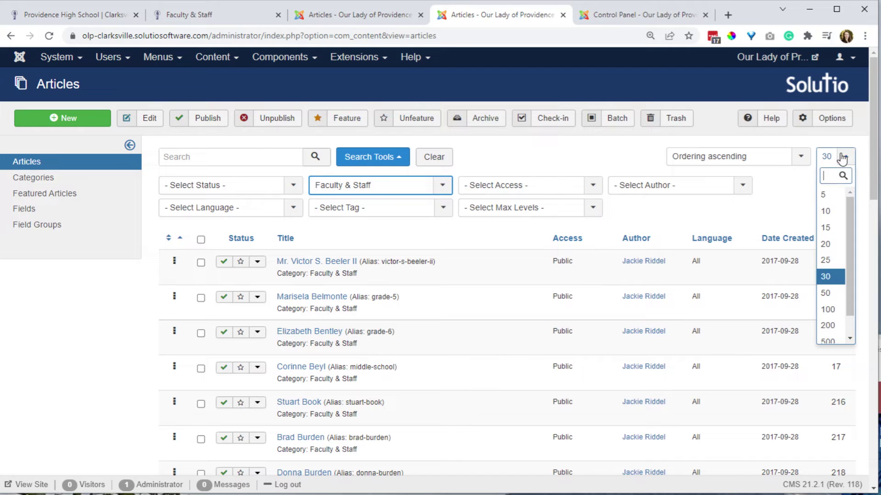
Show 100 Faculty & Staff articles per page.
{"action": "left_click", "coordinate": [839, 311]}
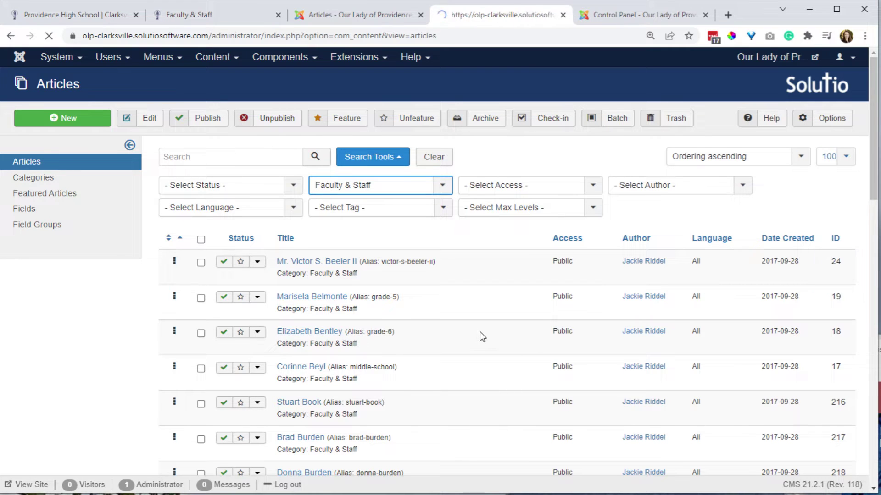
{"action": "scroll", "coordinate": [479, 332], "scroll_direction": "down", "scroll_amount": 10}
{"action": "scroll", "coordinate": [230, 365], "scroll_direction": "down", "scroll_amount": 20}
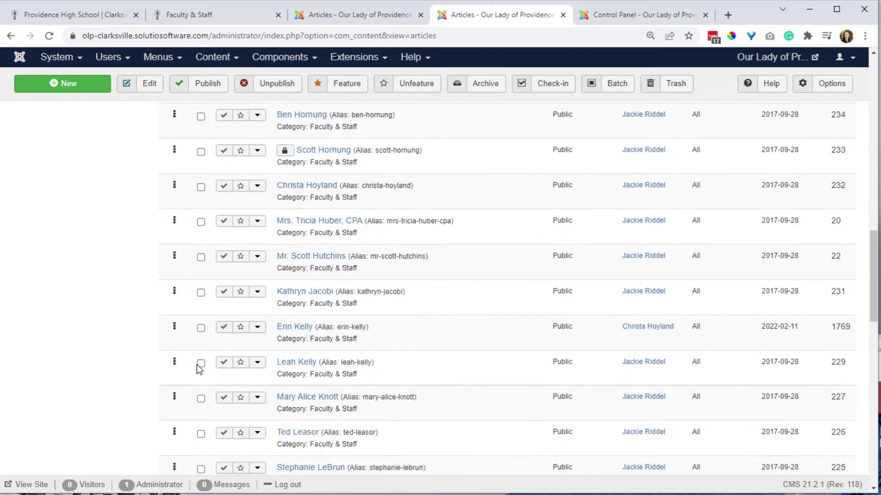
{"action": "scroll", "coordinate": [157, 361], "scroll_direction": "up", "scroll_amount": 5}
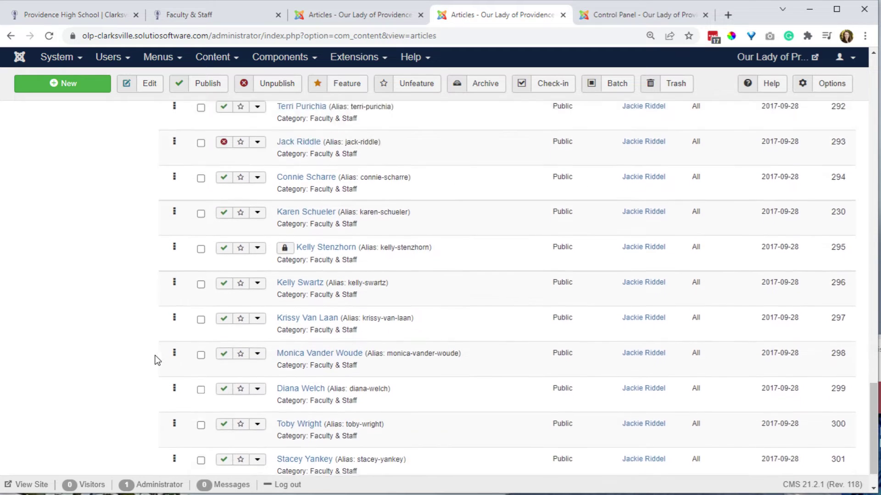
{"action": "scroll", "coordinate": [152, 357], "scroll_direction": "up", "scroll_amount": 4}
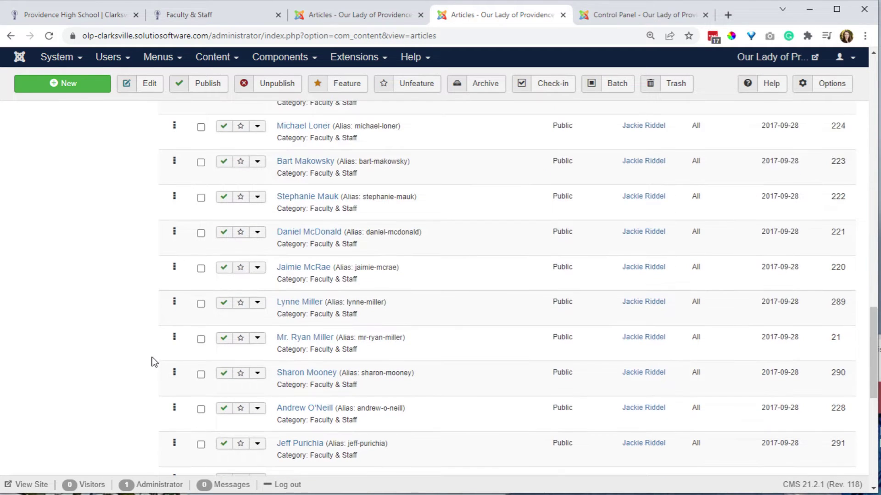
{"action": "scroll", "coordinate": [154, 361], "scroll_direction": "up", "scroll_amount": 3}
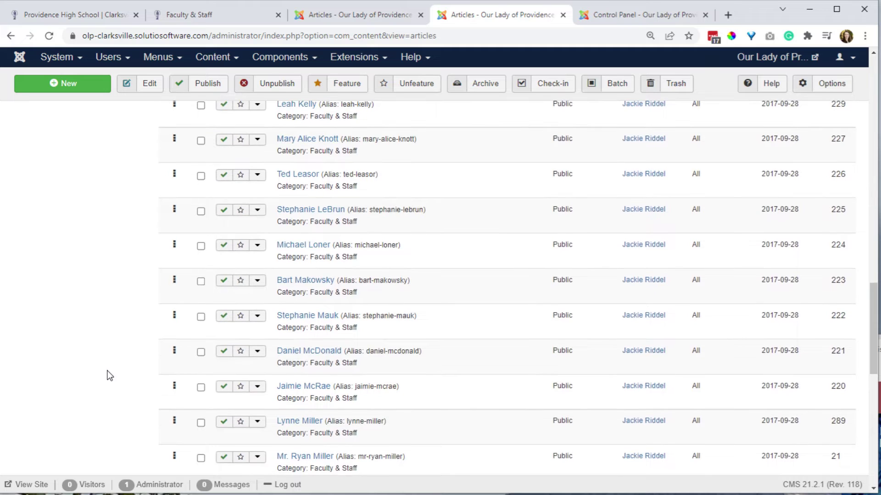
Find the Kelly articles, move 1769 directly above 229, and return to the staff page.
{"action": "key", "text": "ctrl+f"}
{"action": "type", "text": "kelly"}
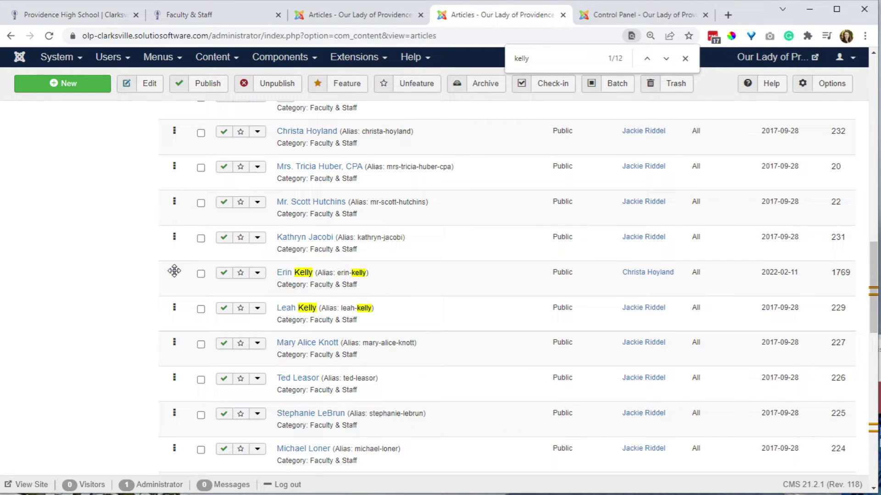
{"action": "left_click_drag", "start_coordinate": [173, 272], "coordinate": [144, 289]}
{"action": "left_click", "coordinate": [184, 17]}
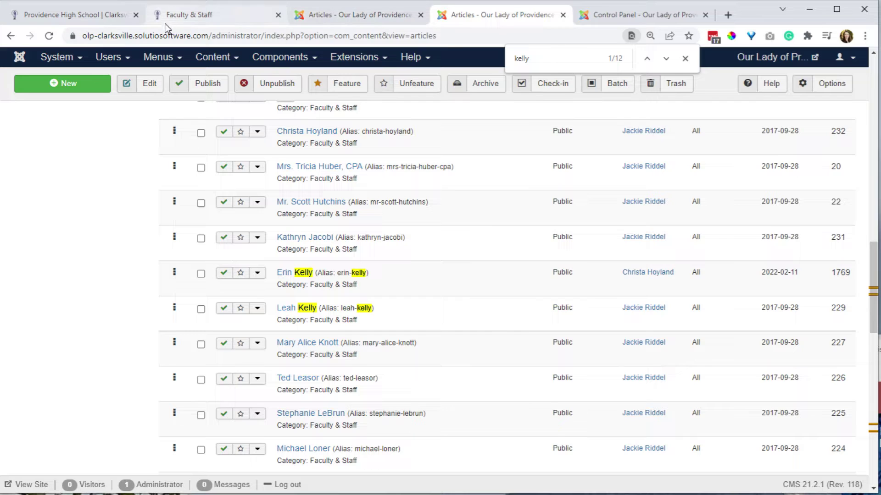
Check the 'Mr.' title in the Assistant Principal's heading, then go to the blank new article form.
{"action": "left_click", "coordinate": [497, 18]}
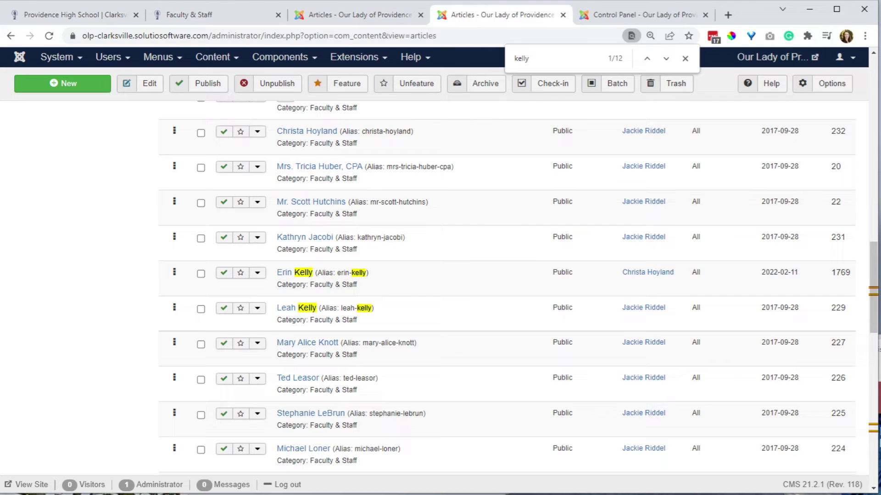
{"action": "left_click", "coordinate": [192, 17]}
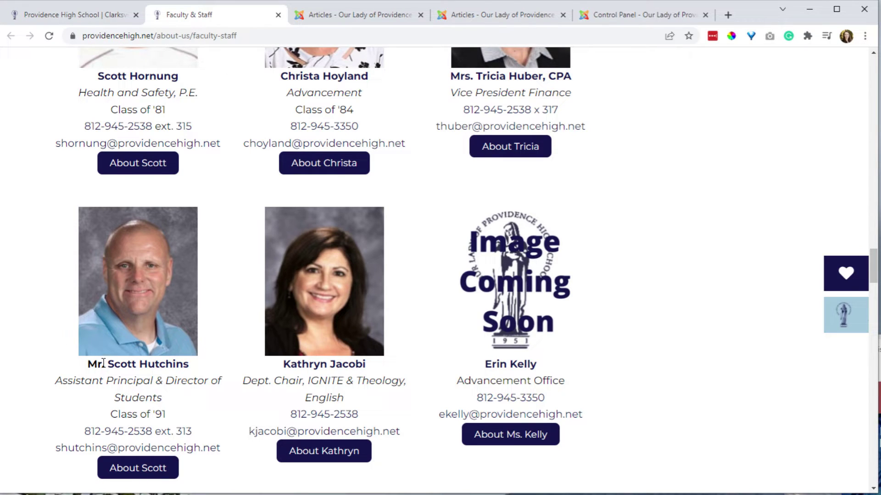
{"action": "left_click_drag", "start_coordinate": [80, 371], "coordinate": [106, 367]}
{"action": "left_click", "coordinate": [165, 367]}
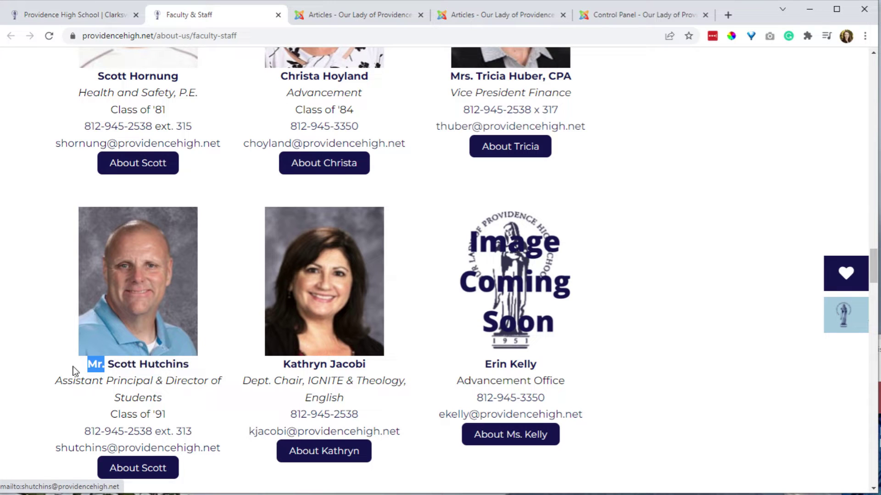
{"action": "left_click_drag", "start_coordinate": [76, 369], "coordinate": [90, 367]}
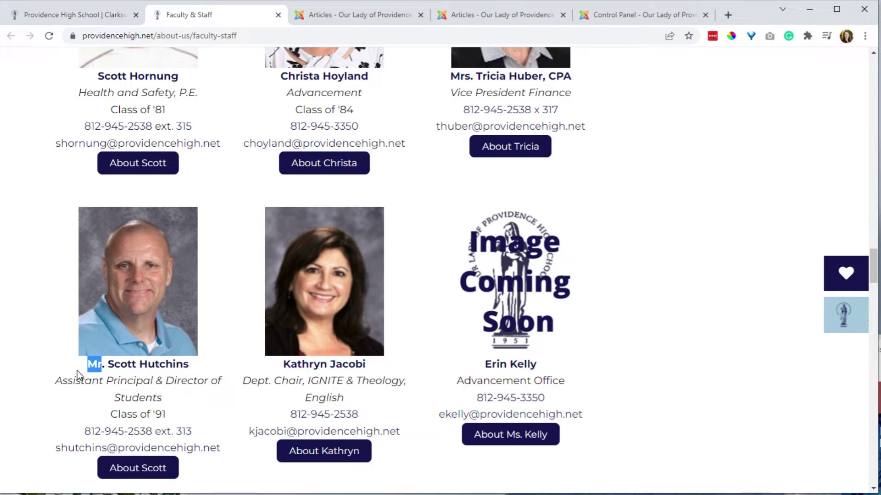
{"action": "left_click", "coordinate": [148, 378]}
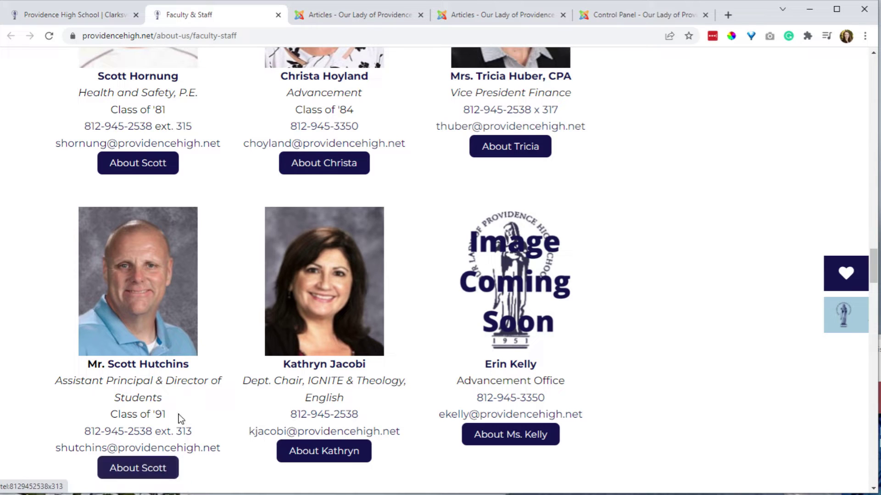
{"action": "left_click", "coordinate": [469, 13]}
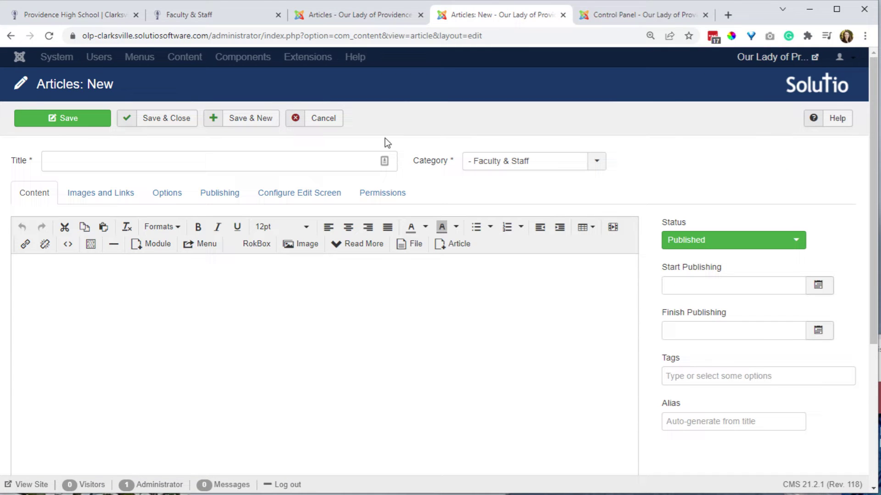
{"action": "left_click", "coordinate": [315, 120]}
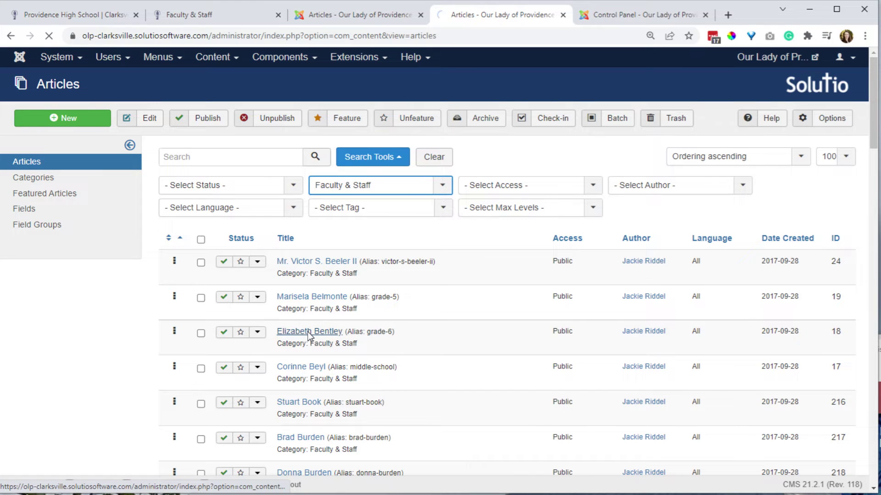
{"action": "left_click", "coordinate": [308, 331]}
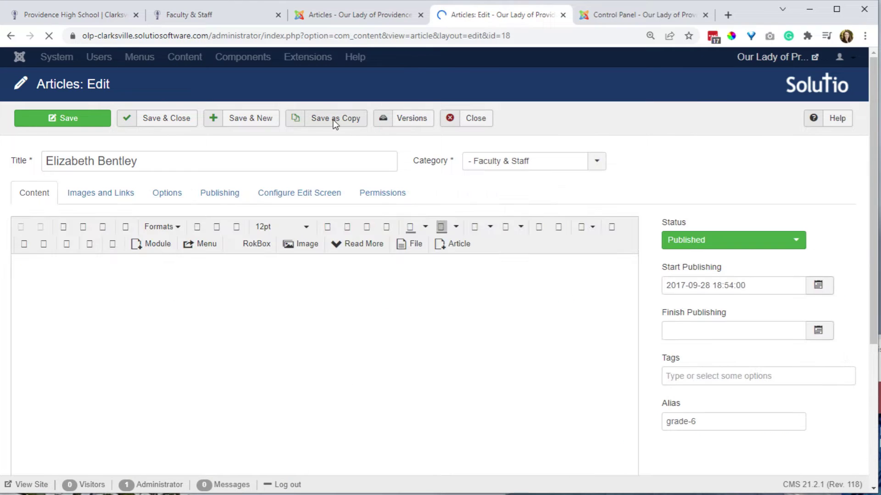
{"action": "scroll", "coordinate": [399, 304], "scroll_direction": "down", "scroll_amount": 1}
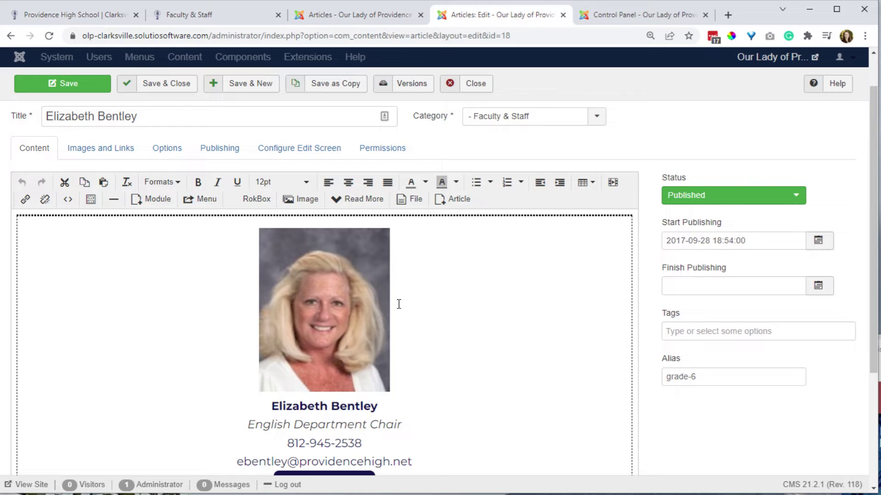
{"action": "scroll", "coordinate": [398, 304], "scroll_direction": "up", "scroll_amount": 1}
{"action": "left_click", "coordinate": [483, 118]}
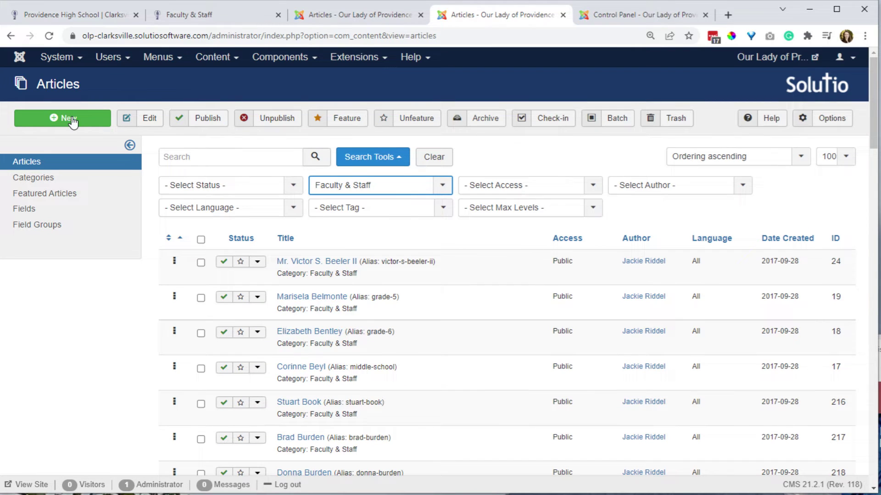
{"action": "left_click", "coordinate": [72, 118]}
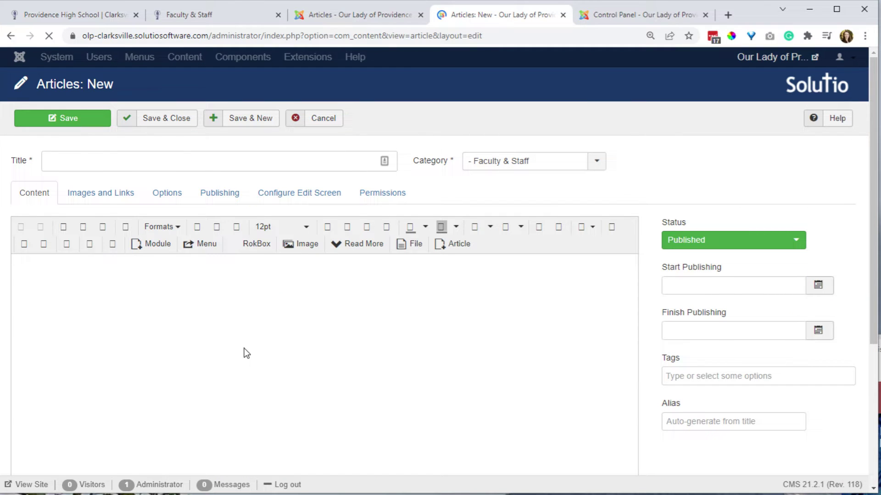
Insert the facultyarticle template into the new article's body.
{"action": "left_click", "coordinate": [88, 249]}
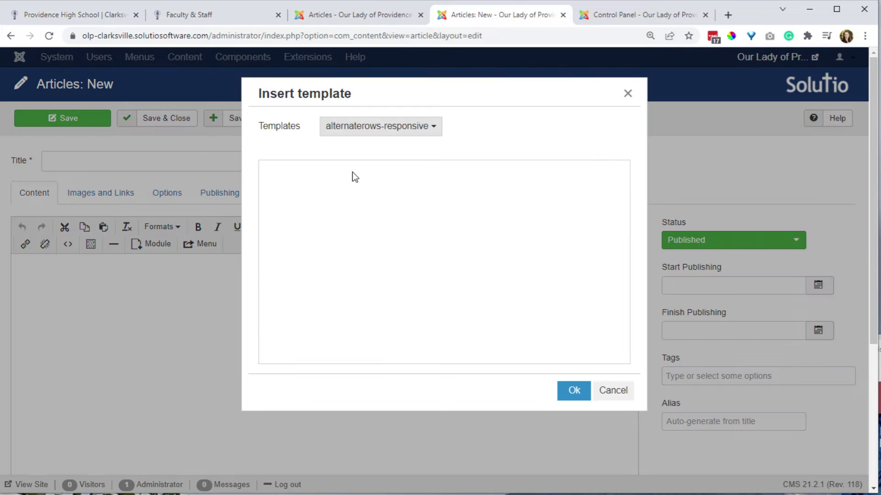
{"action": "left_click", "coordinate": [390, 134]}
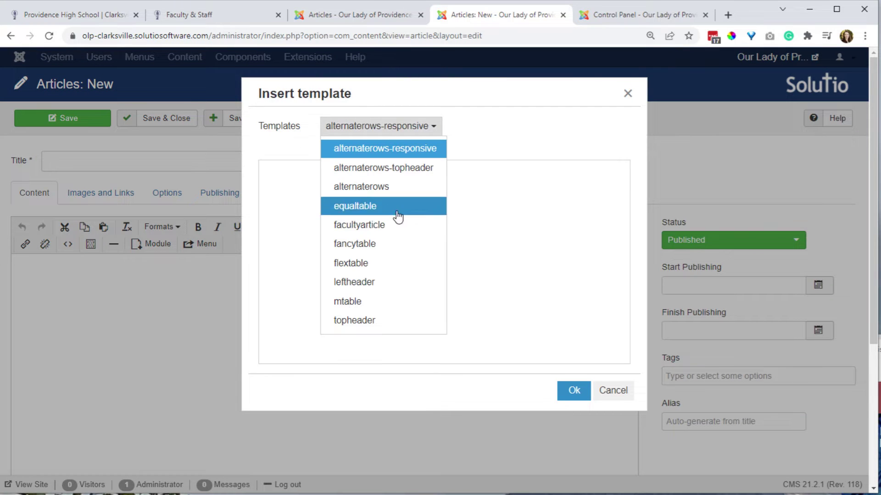
{"action": "left_click", "coordinate": [375, 228]}
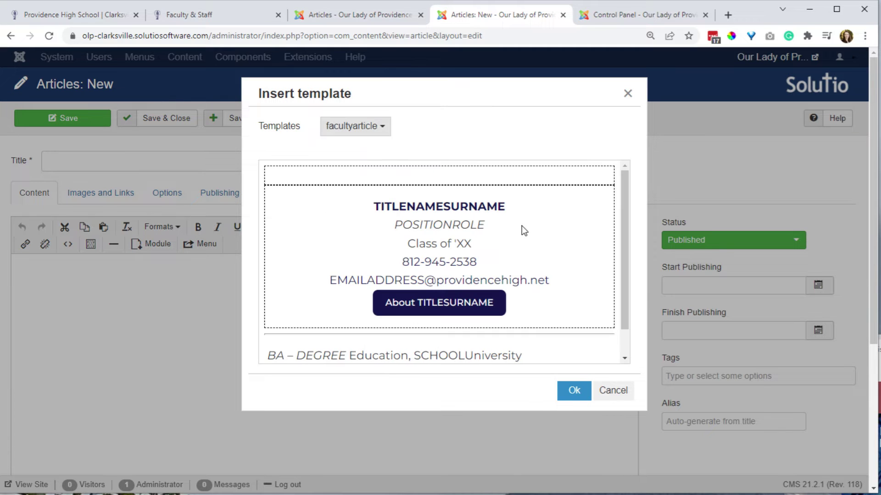
{"action": "scroll", "coordinate": [522, 239], "scroll_direction": "down", "scroll_amount": 5}
{"action": "scroll", "coordinate": [505, 285], "scroll_direction": "up", "scroll_amount": 1}
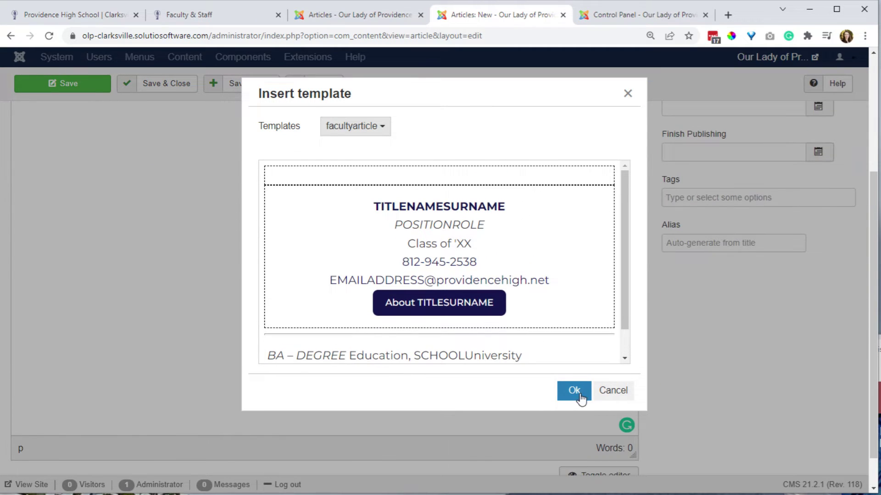
{"action": "left_click", "coordinate": [574, 391]}
{"action": "scroll", "coordinate": [500, 348], "scroll_direction": "up", "scroll_amount": 4}
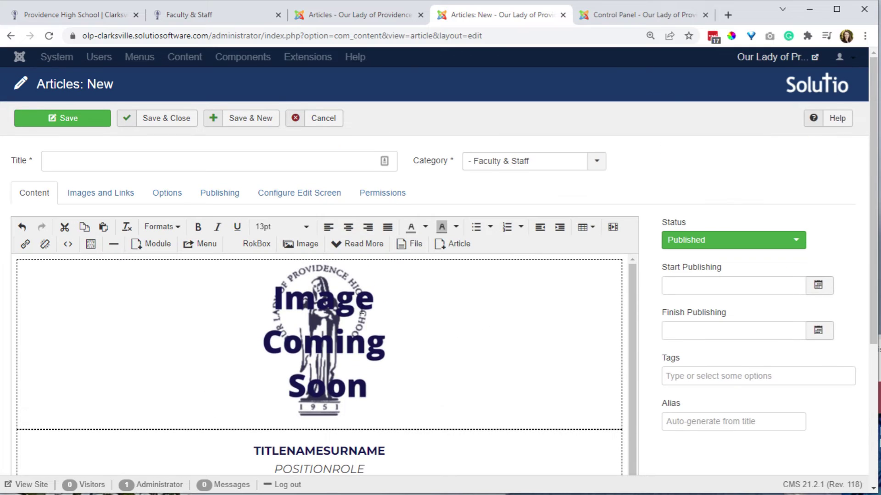
Select the Image Coming Soon picture, then the whole TITLENAMESURNAME placeholder.
{"action": "left_click", "coordinate": [316, 358]}
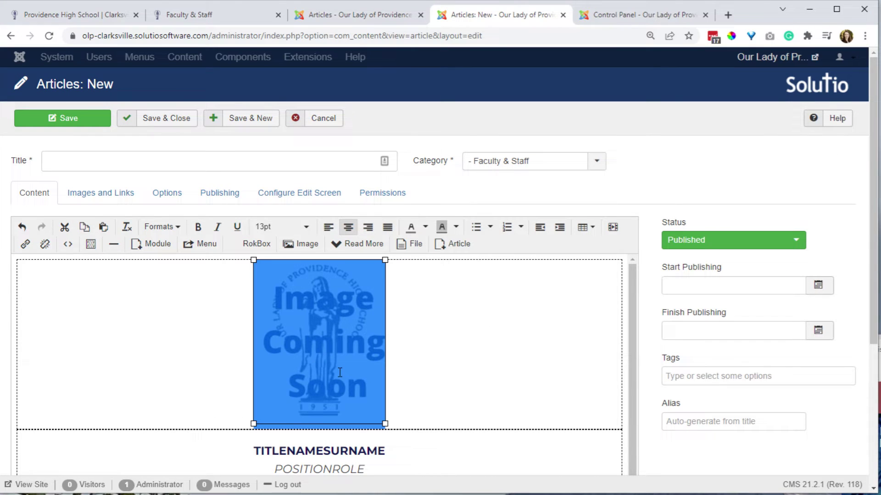
{"action": "scroll", "coordinate": [427, 373], "scroll_direction": "down", "scroll_amount": 1}
{"action": "double_click", "coordinate": [331, 426]}
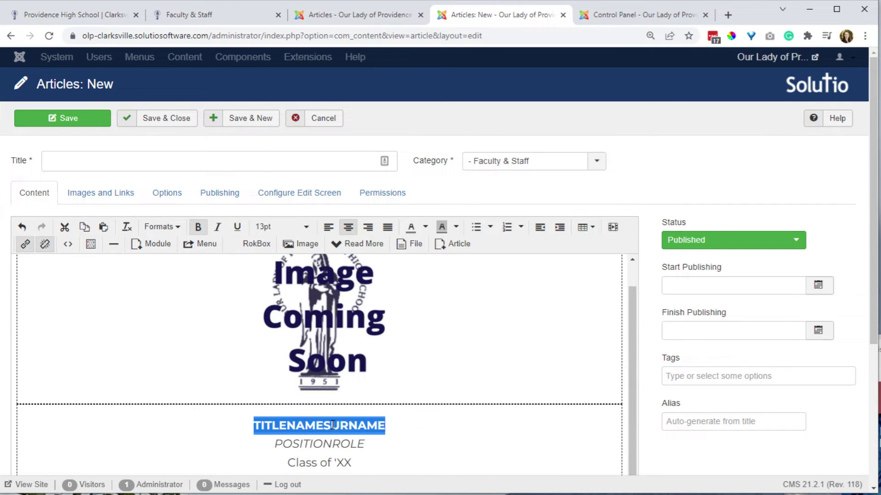
{"action": "scroll", "coordinate": [331, 426], "scroll_direction": "down", "scroll_amount": 3}
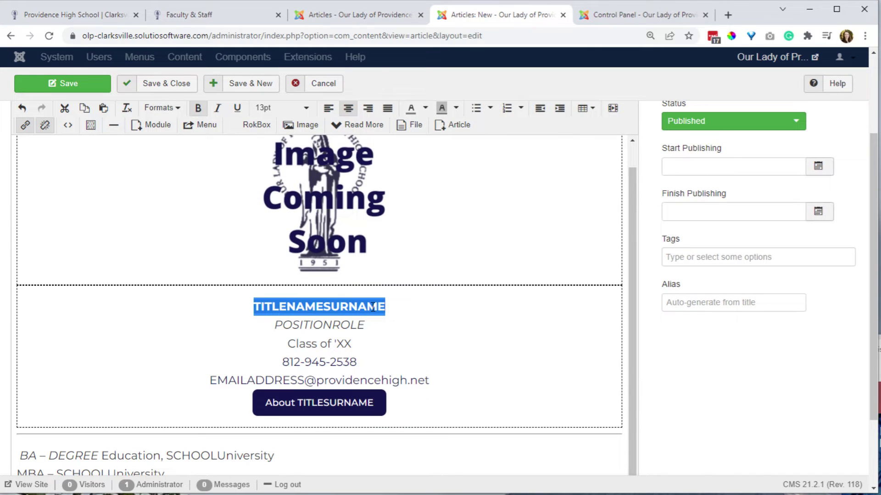
{"action": "left_click_drag", "start_coordinate": [391, 304], "coordinate": [256, 309]}
{"action": "left_click", "coordinate": [25, 125]}
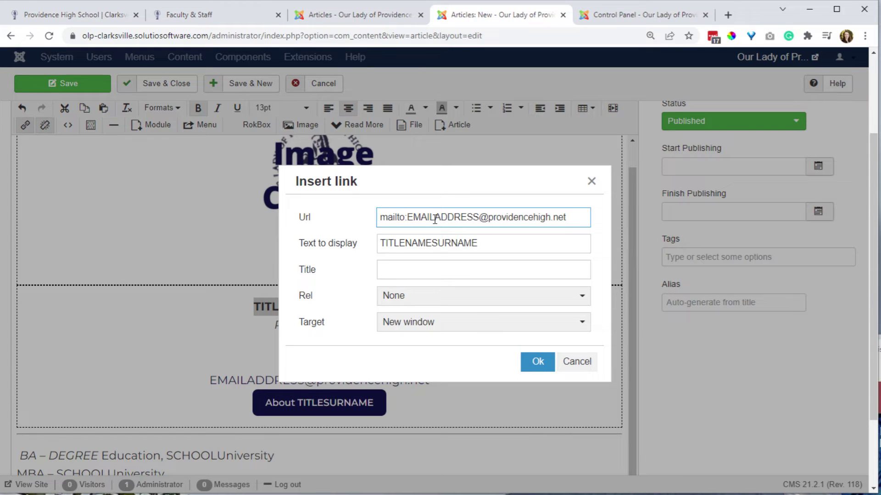
{"action": "left_click_drag", "start_coordinate": [479, 217], "coordinate": [410, 217]}
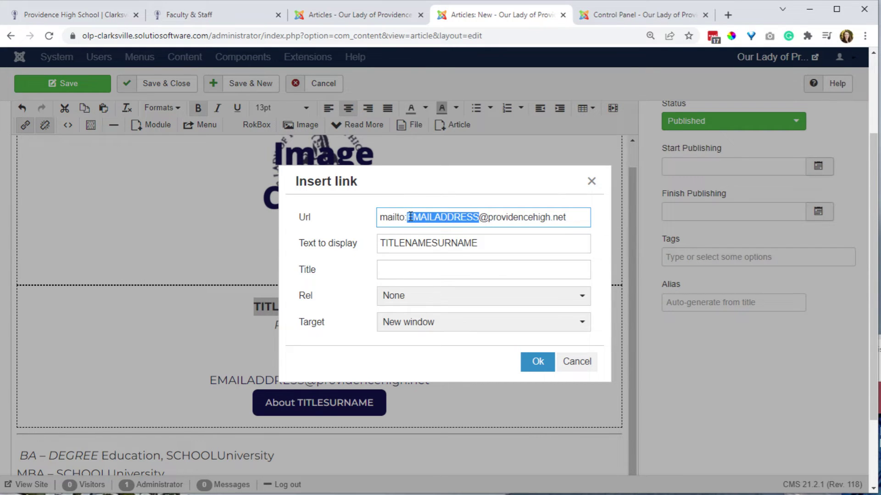
{"action": "left_click", "coordinate": [523, 244]}
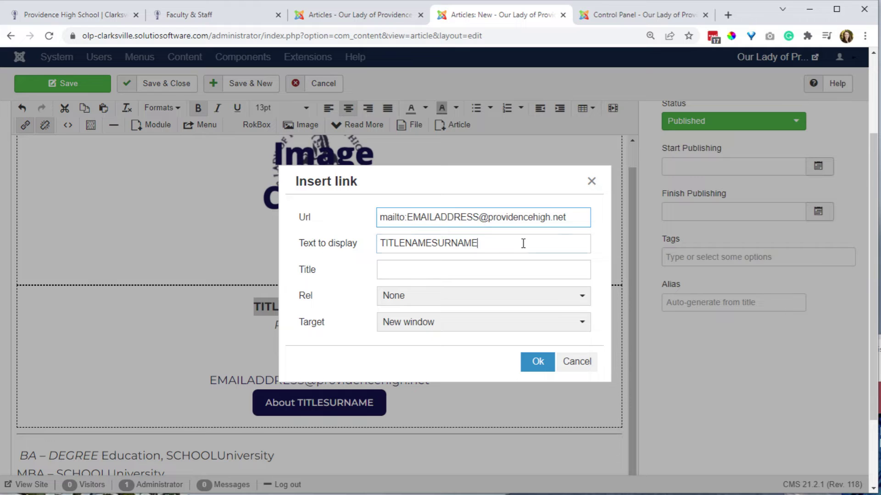
{"action": "left_click_drag", "start_coordinate": [497, 245], "coordinate": [347, 250]}
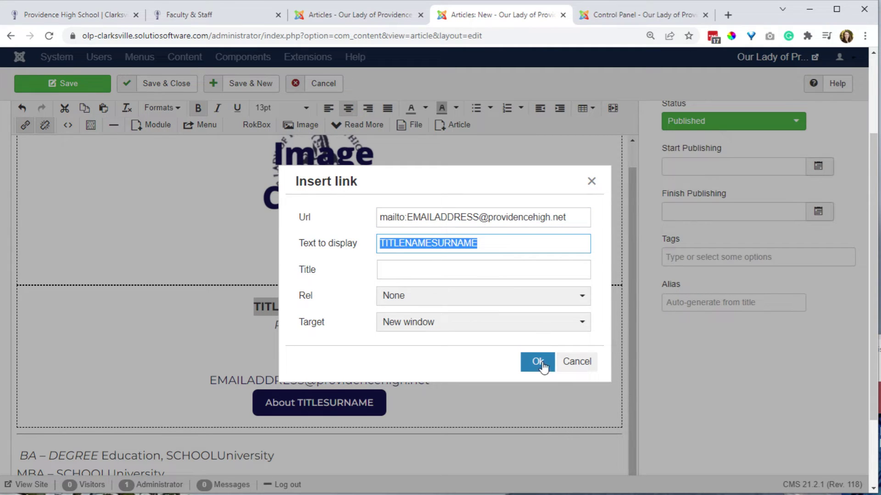
{"action": "left_click", "coordinate": [579, 365]}
{"action": "triple_click", "coordinate": [347, 344]}
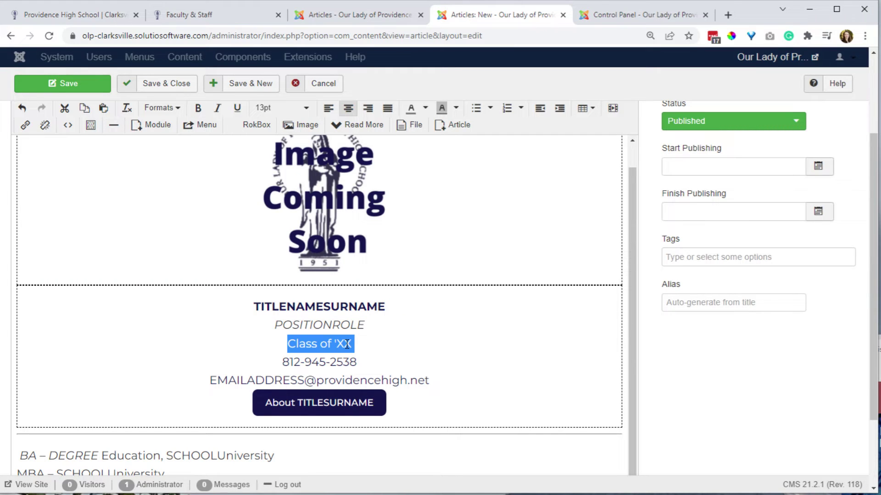
{"action": "left_click", "coordinate": [364, 342]}
{"action": "left_click_drag", "start_coordinate": [372, 324], "coordinate": [241, 327]}
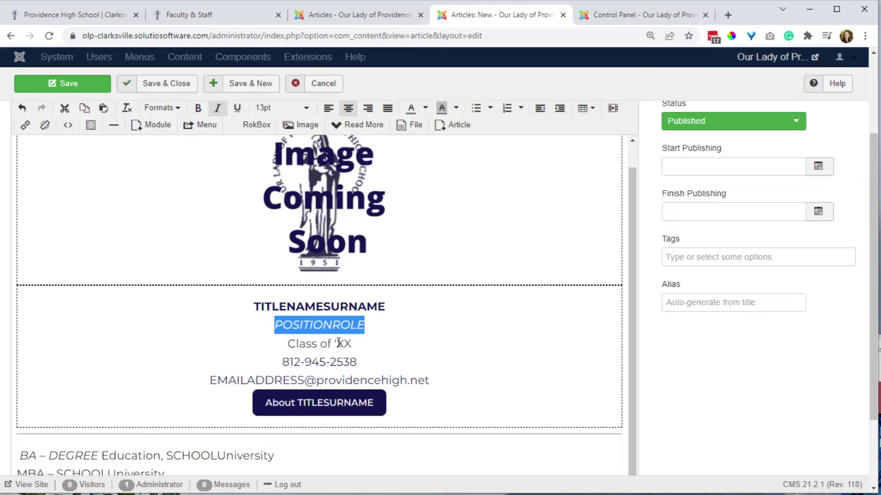
{"action": "scroll", "coordinate": [401, 370], "scroll_direction": "down", "scroll_amount": 2}
{"action": "scroll", "coordinate": [417, 353], "scroll_direction": "up", "scroll_amount": 1}
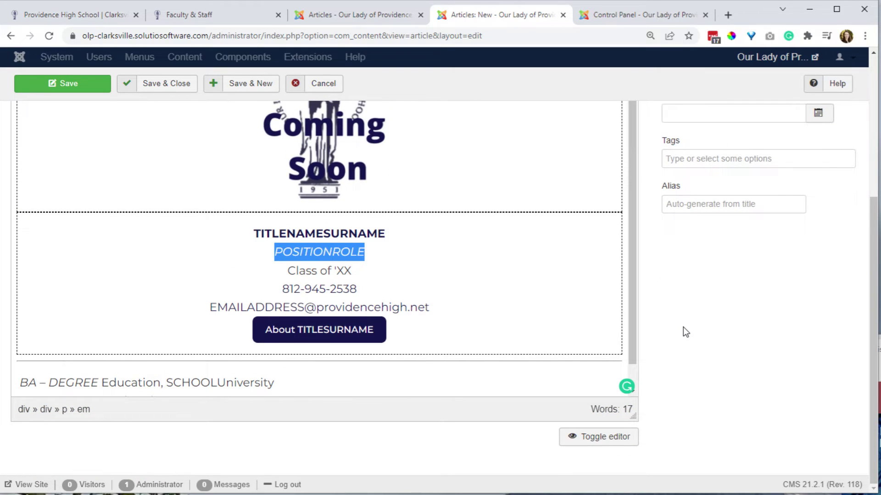
{"action": "scroll", "coordinate": [578, 313], "scroll_direction": "up", "scroll_amount": 5}
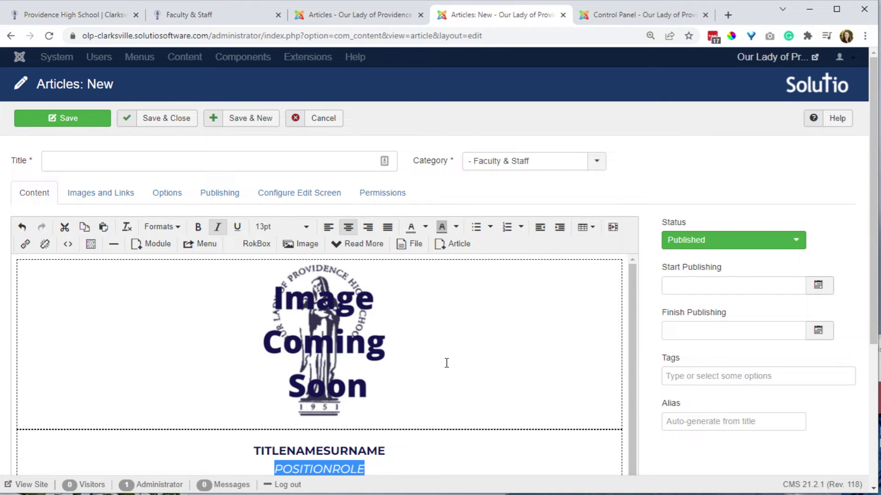
{"action": "scroll", "coordinate": [447, 363], "scroll_direction": "down", "scroll_amount": 4}
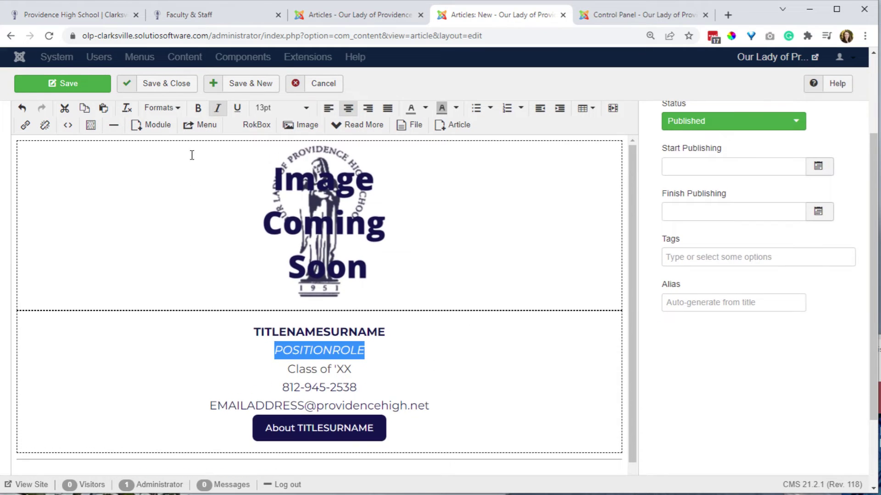
{"action": "scroll", "coordinate": [191, 155], "scroll_direction": "up", "scroll_amount": 5}
{"action": "left_click", "coordinate": [223, 194]}
{"action": "scroll", "coordinate": [96, 413], "scroll_direction": "down", "scroll_amount": 2}
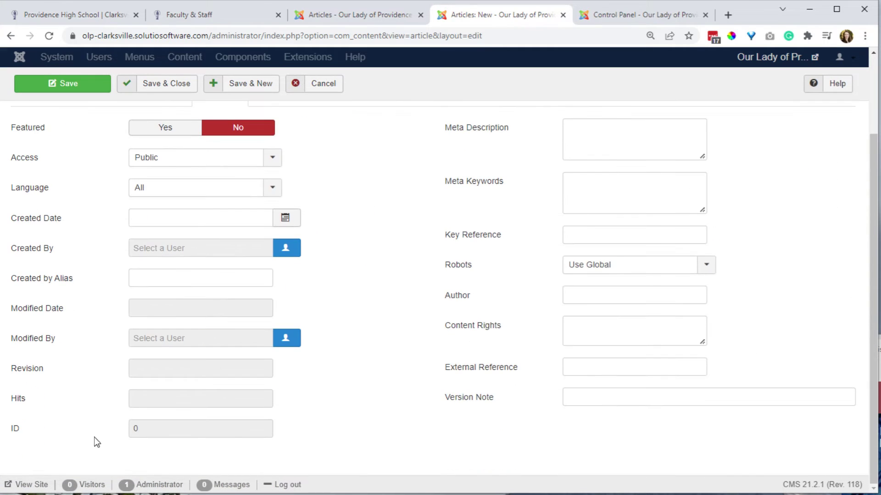
{"action": "double_click", "coordinate": [13, 429]}
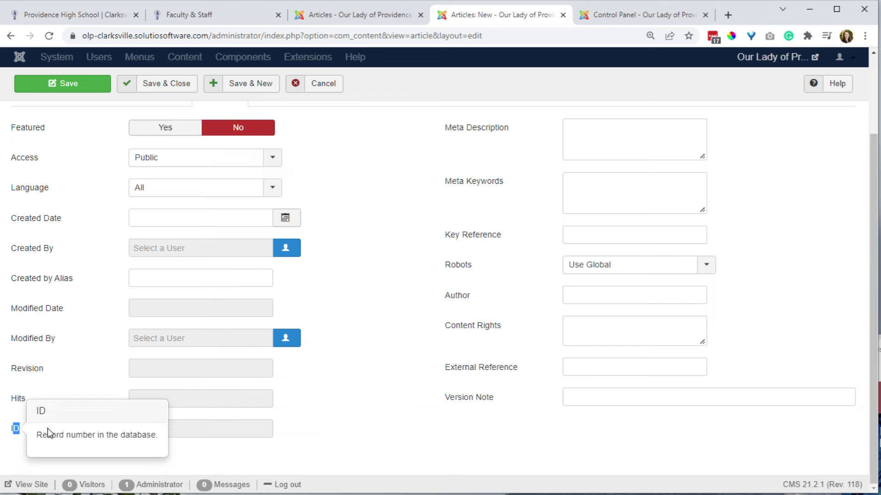
{"action": "scroll", "coordinate": [166, 180], "scroll_direction": "up", "scroll_amount": 2}
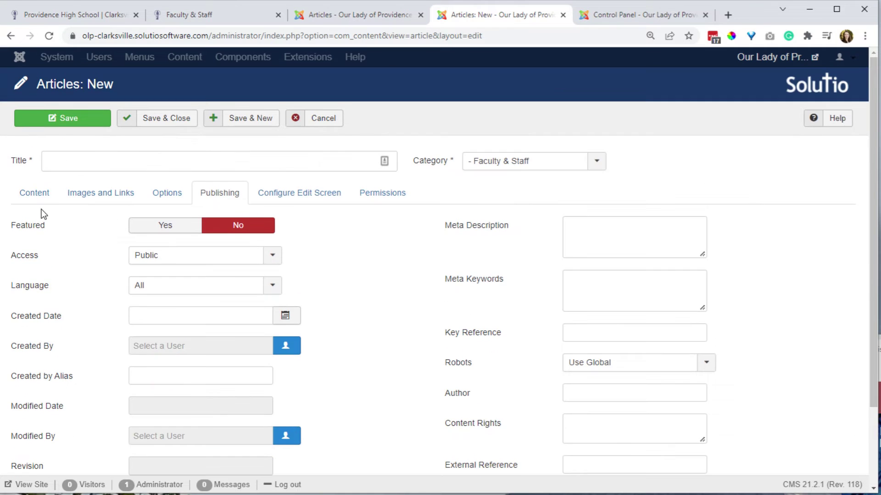
{"action": "left_click", "coordinate": [35, 193]}
{"action": "scroll", "coordinate": [527, 367], "scroll_direction": "down", "scroll_amount": 1}
{"action": "scroll", "coordinate": [694, 385], "scroll_direction": "down", "scroll_amount": 4}
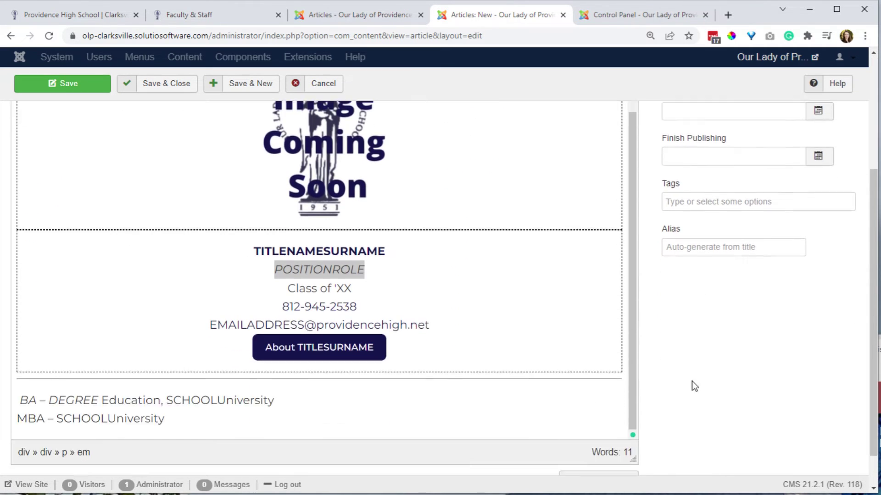
{"action": "scroll", "coordinate": [694, 385], "scroll_direction": "down", "scroll_amount": 1}
{"action": "left_click_drag", "start_coordinate": [375, 305], "coordinate": [259, 306]}
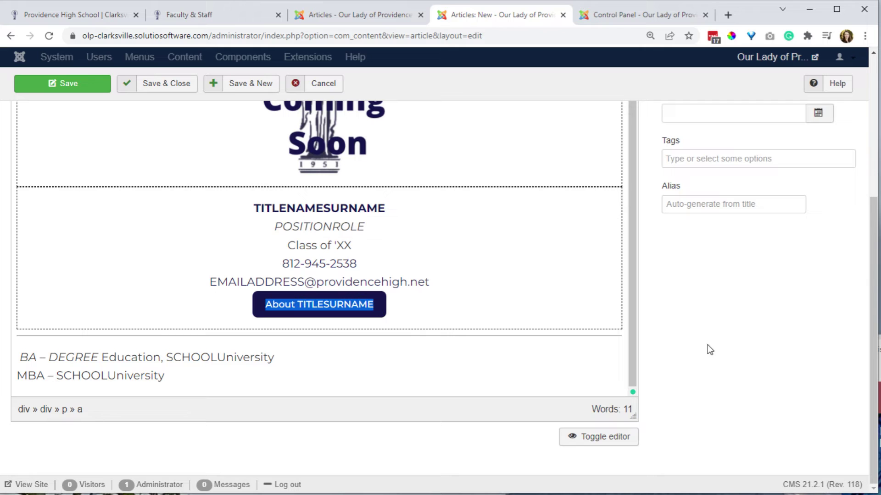
{"action": "scroll", "coordinate": [697, 344], "scroll_direction": "up", "scroll_amount": 4}
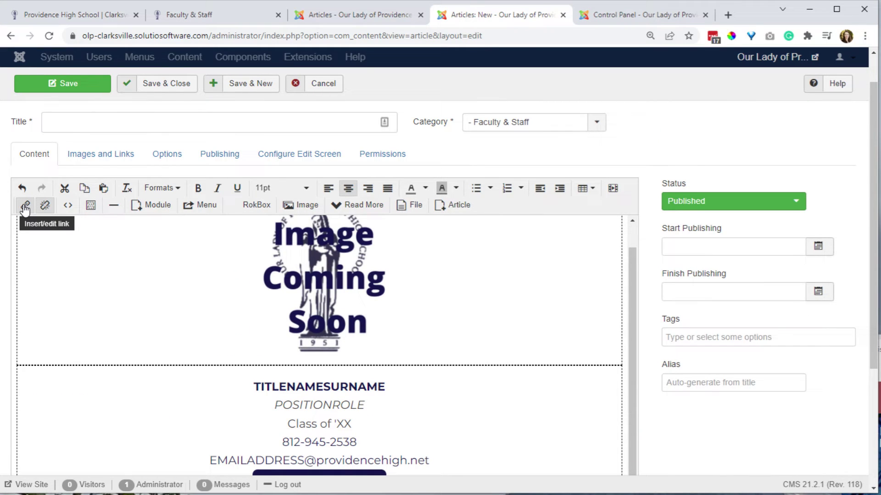
{"action": "scroll", "coordinate": [385, 303], "scroll_direction": "down", "scroll_amount": 4}
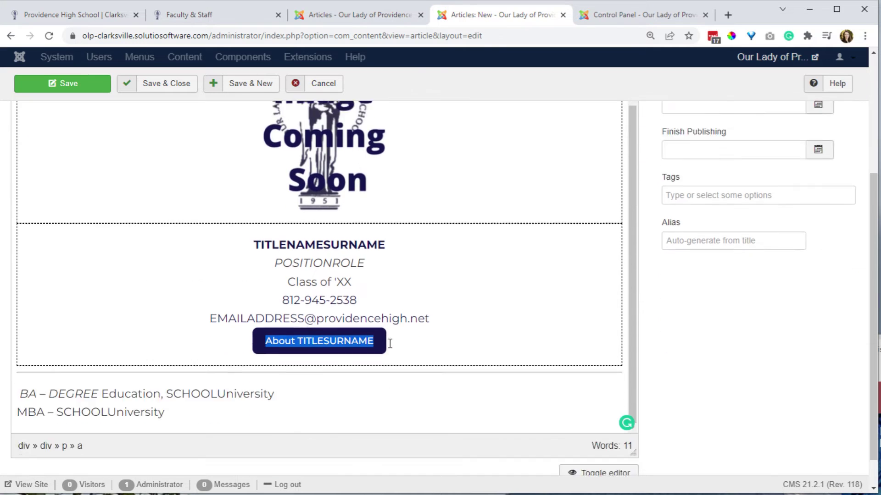
{"action": "left_click", "coordinate": [383, 303]}
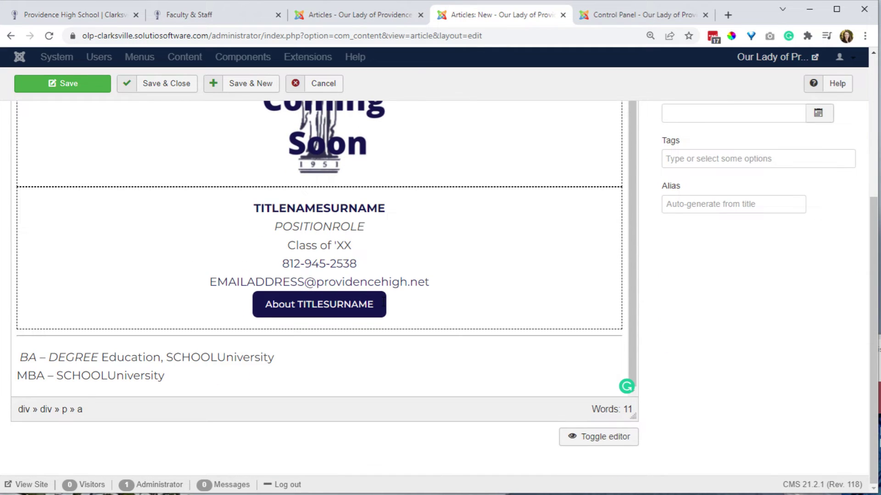
{"action": "left_click", "coordinate": [450, 281]}
{"action": "left_click_drag", "start_coordinate": [386, 209], "coordinate": [240, 202]}
{"action": "scroll", "coordinate": [213, 254], "scroll_direction": "up", "scroll_amount": 5}
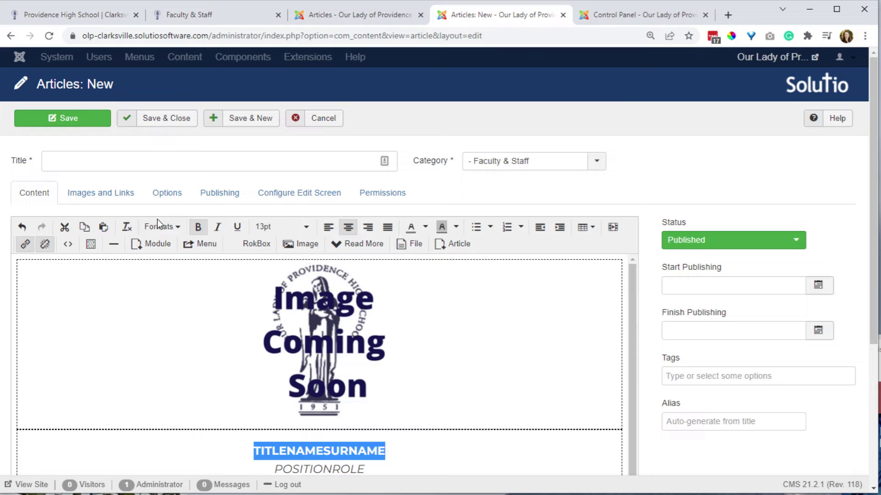
{"action": "left_click", "coordinate": [157, 222]}
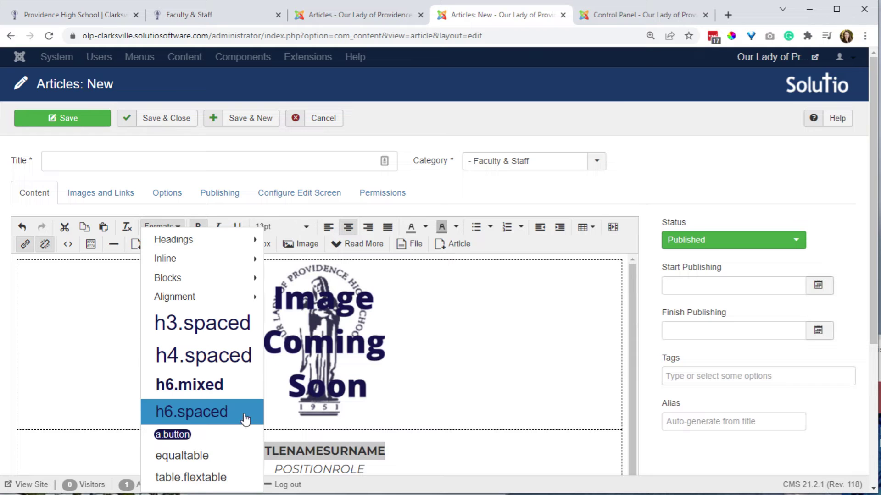
{"action": "left_click", "coordinate": [229, 436]}
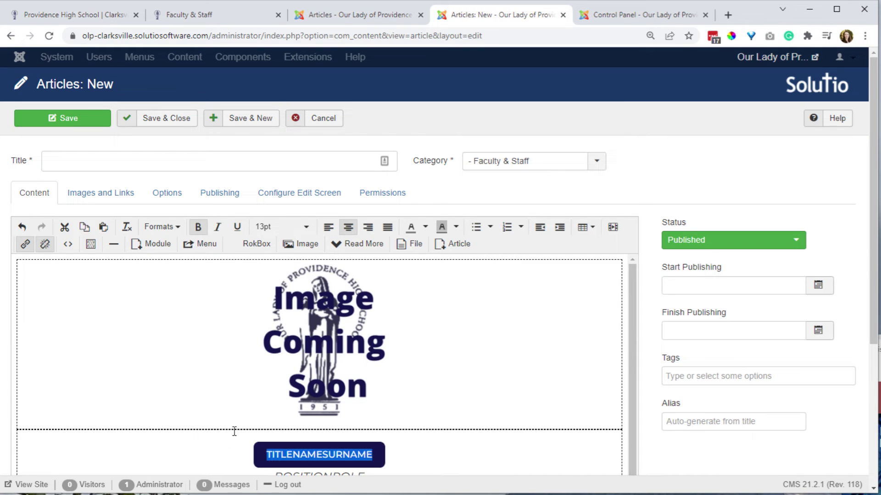
{"action": "left_click", "coordinate": [168, 220]}
{"action": "left_click", "coordinate": [186, 434]}
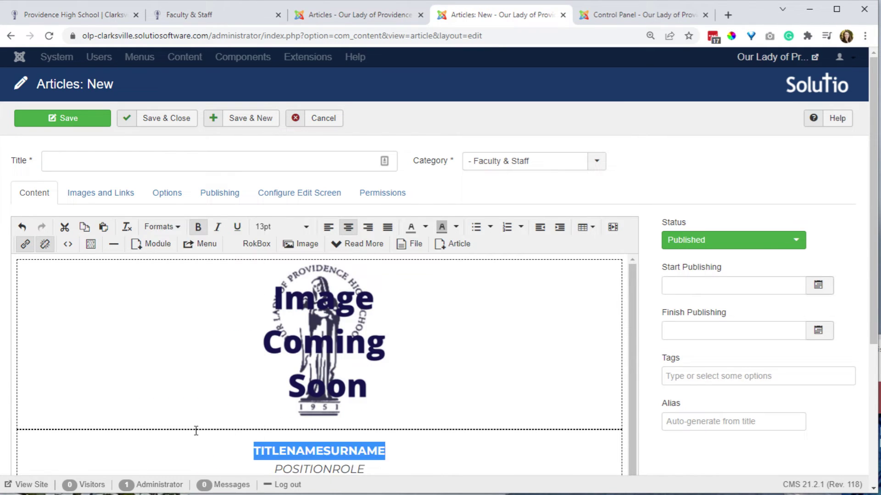
{"action": "scroll", "coordinate": [354, 425], "scroll_direction": "down", "scroll_amount": 1}
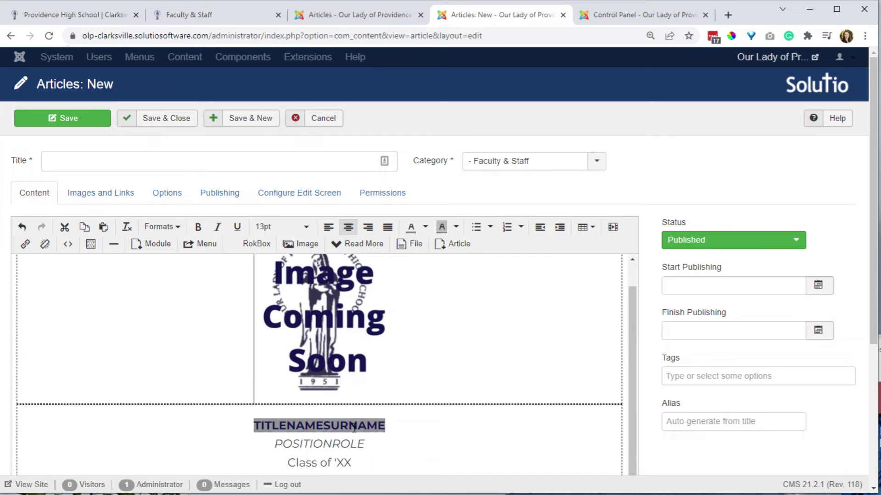
{"action": "left_click", "coordinate": [389, 459]}
{"action": "scroll", "coordinate": [386, 431], "scroll_direction": "down", "scroll_amount": 1}
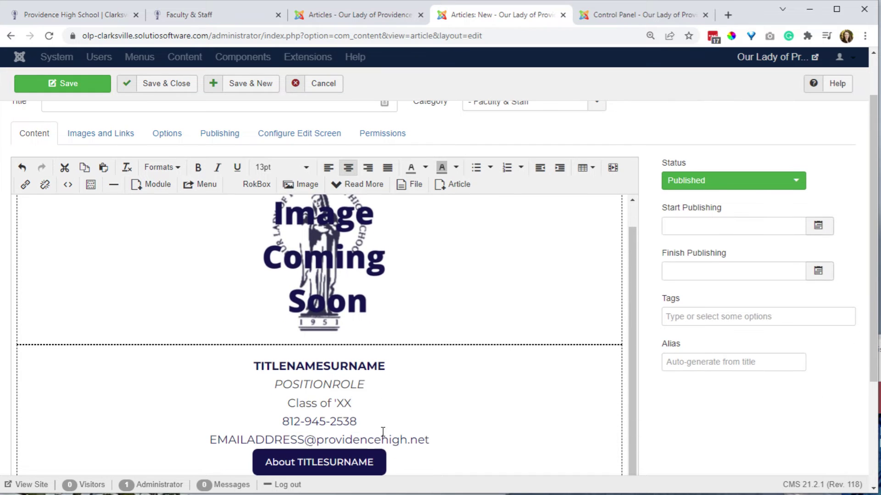
{"action": "left_click", "coordinate": [161, 167]}
{"action": "mouse_move", "coordinate": [189, 195]}
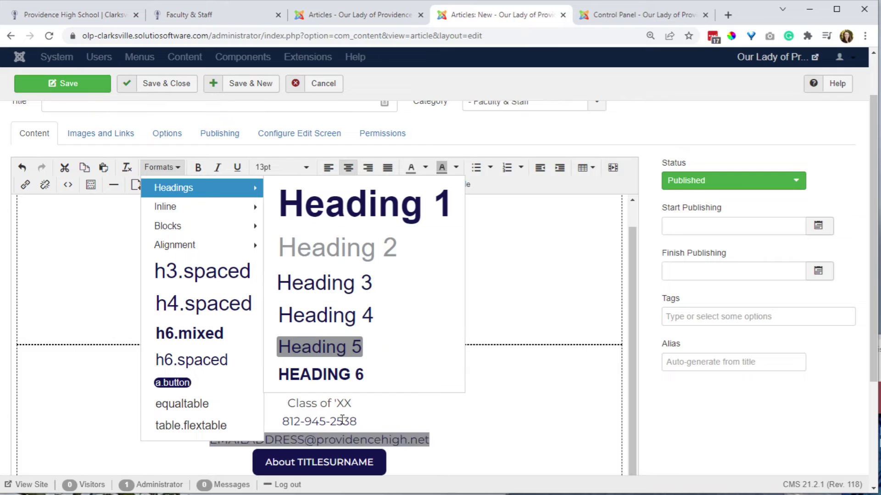
{"action": "left_click", "coordinate": [409, 411]}
{"action": "scroll", "coordinate": [408, 413], "scroll_direction": "down", "scroll_amount": 3}
{"action": "scroll", "coordinate": [408, 414], "scroll_direction": "up", "scroll_amount": 1}
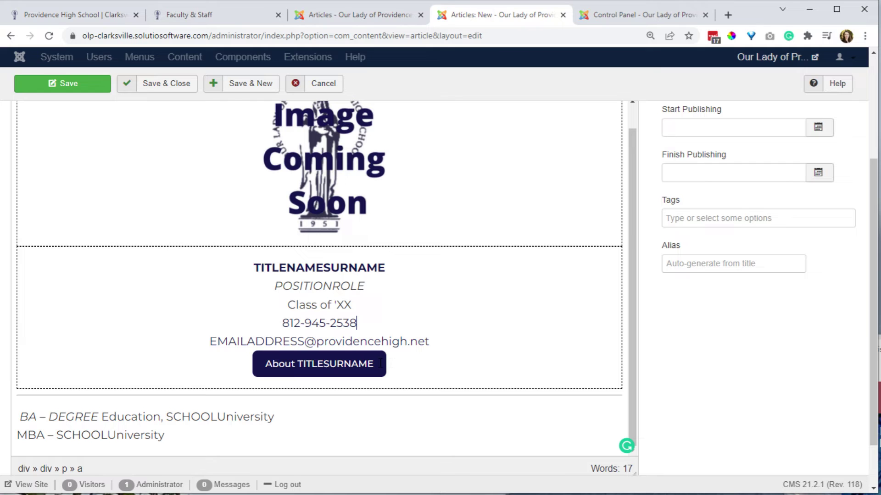
Change the About TITLESURNAME button's link to about-us/faculty-staff/1697.
{"action": "left_click_drag", "start_coordinate": [381, 364], "coordinate": [265, 363]}
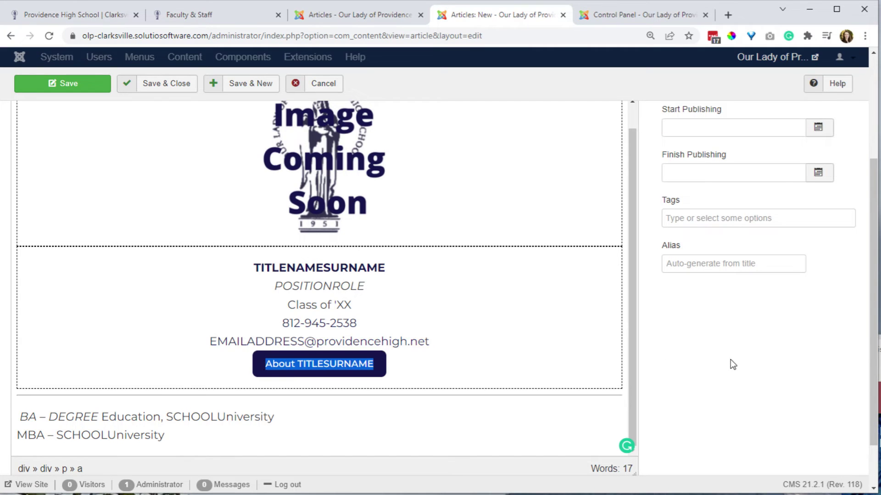
{"action": "scroll", "coordinate": [100, 208], "scroll_direction": "up", "scroll_amount": 4}
{"action": "left_click", "coordinate": [26, 243]}
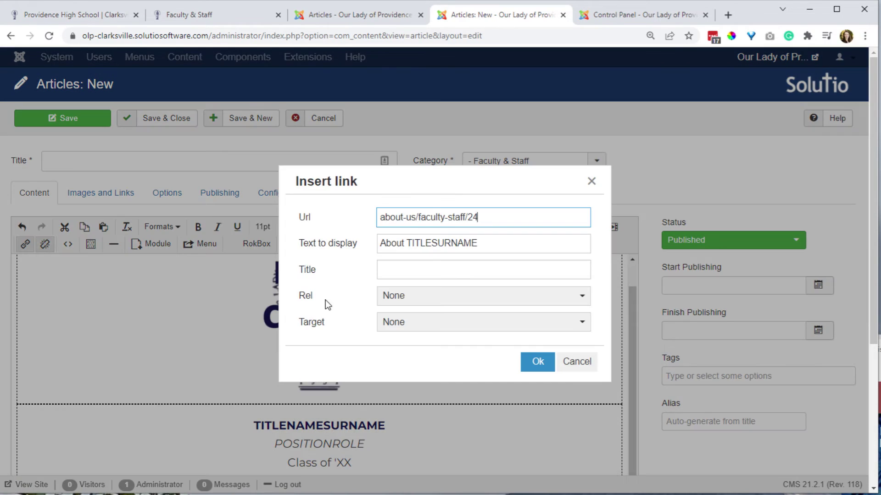
{"action": "left_click_drag", "start_coordinate": [473, 217], "coordinate": [488, 217]}
{"action": "key", "text": "shift+Right"}
{"action": "key", "text": "shift+Left"}
{"action": "key", "text": "shift+Left"}
{"action": "type", "text": "169"}
{"action": "left_click", "coordinate": [541, 366]}
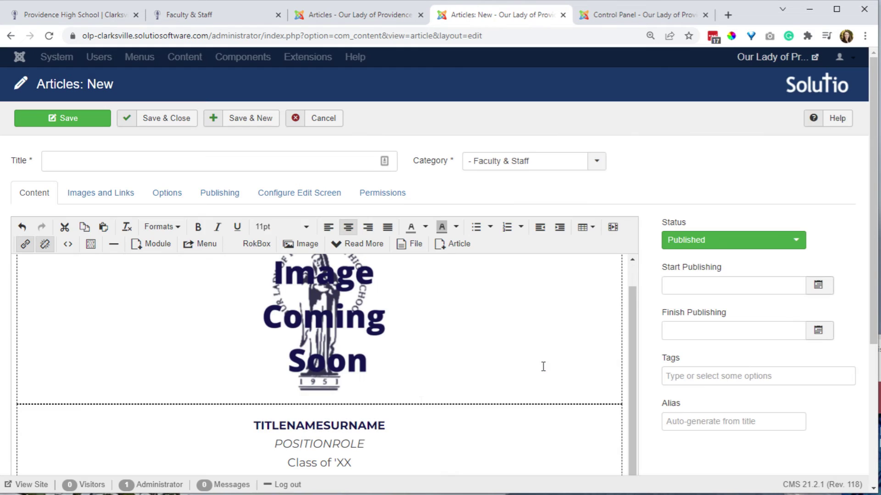
{"action": "scroll", "coordinate": [544, 366], "scroll_direction": "down", "scroll_amount": 5}
{"action": "triple_click", "coordinate": [314, 312]}
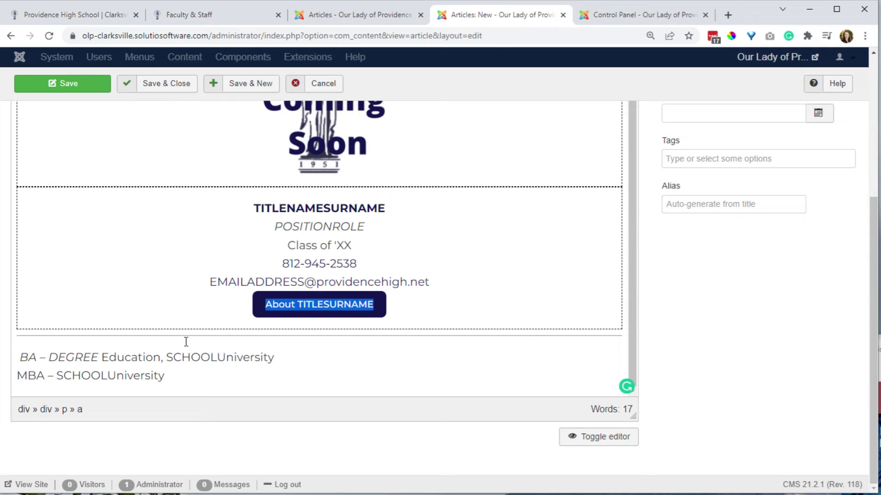
Check the system-readmore divider above the degree lines in the HTML source.
{"action": "left_click", "coordinate": [22, 353]}
{"action": "left_click", "coordinate": [20, 335]}
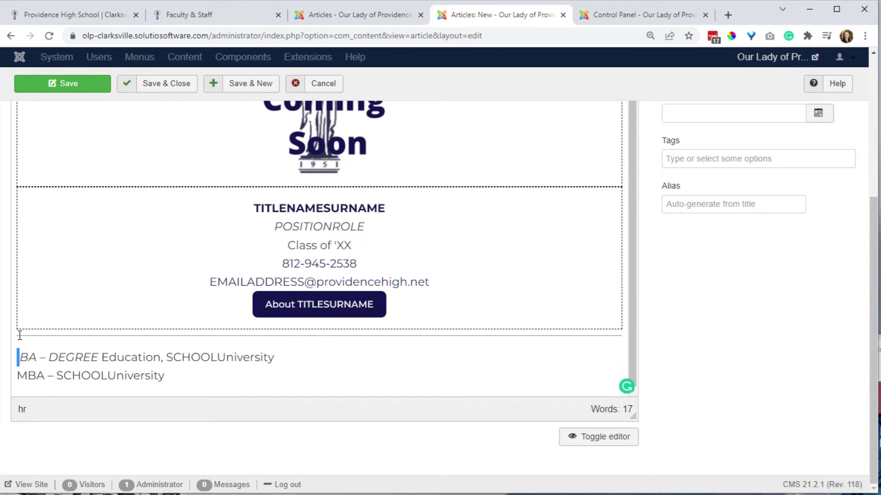
{"action": "double_click", "coordinate": [23, 340]}
{"action": "left_click", "coordinate": [40, 354]}
{"action": "left_click", "coordinate": [591, 438]}
{"action": "left_click_drag", "start_coordinate": [124, 204], "coordinate": [16, 203]}
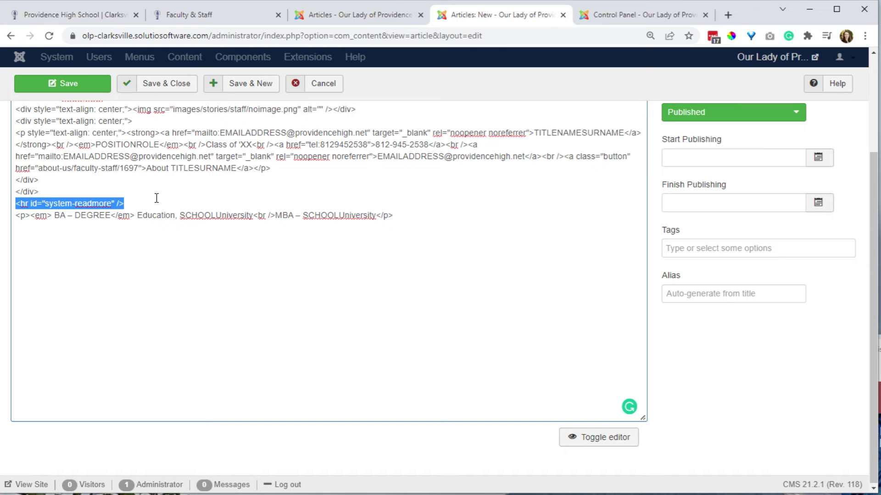
{"action": "left_click", "coordinate": [595, 437]}
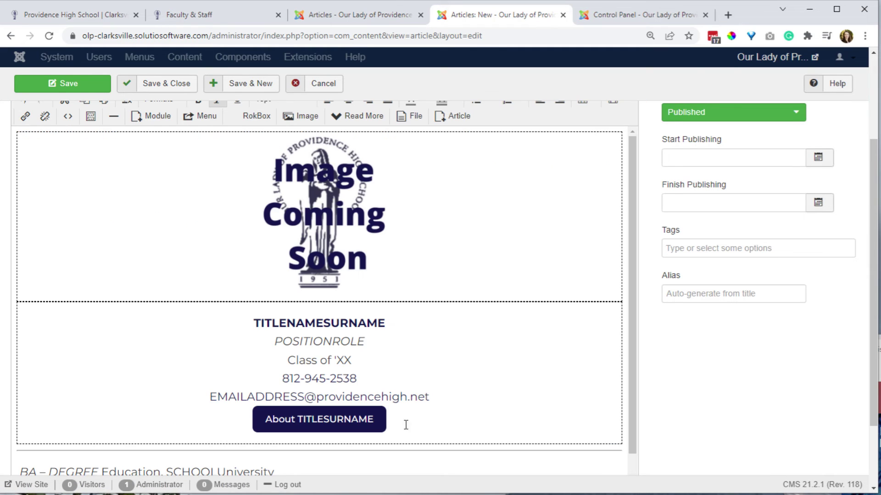
Cancel the new article without saving it.
{"action": "scroll", "coordinate": [406, 425], "scroll_direction": "down", "scroll_amount": 1}
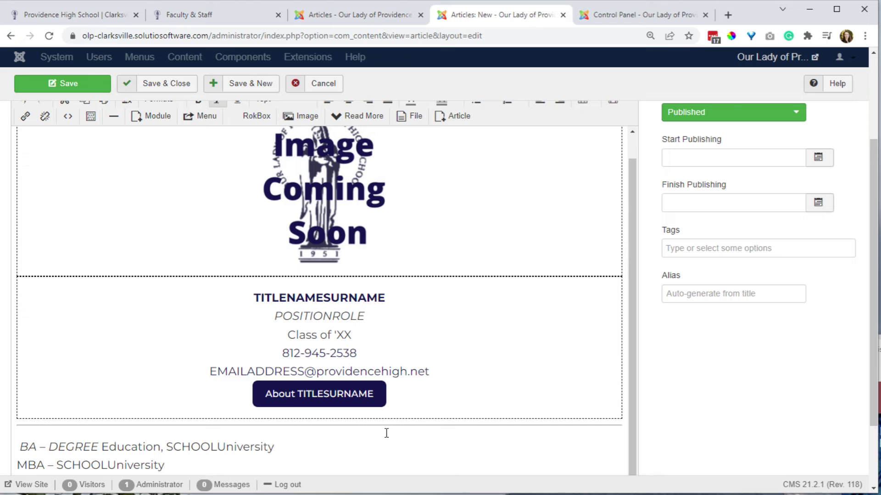
{"action": "scroll", "coordinate": [386, 433], "scroll_direction": "up", "scroll_amount": 1}
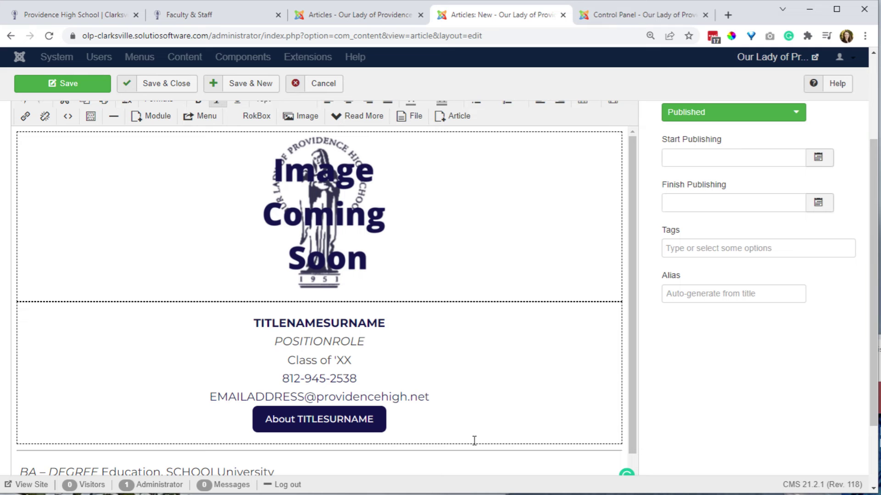
{"action": "scroll", "coordinate": [439, 395], "scroll_direction": "up", "scroll_amount": 3}
{"action": "left_click", "coordinate": [325, 125]}
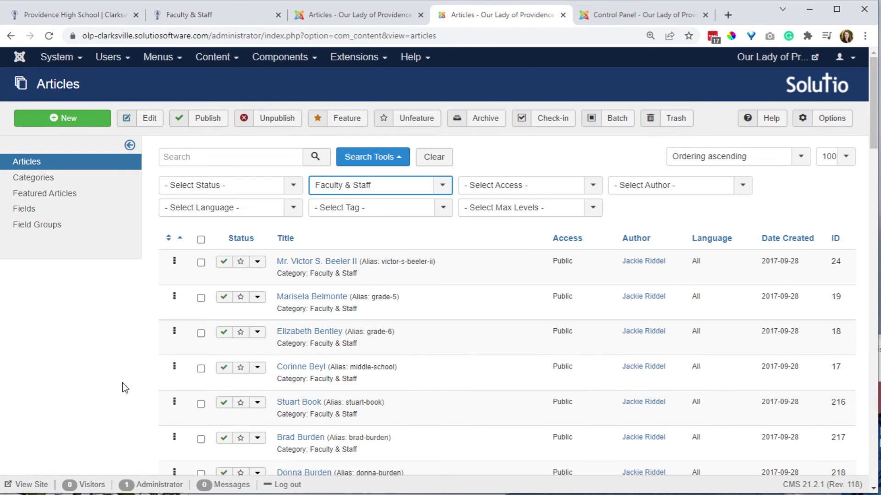
{"action": "key", "text": "ctrl+f"}
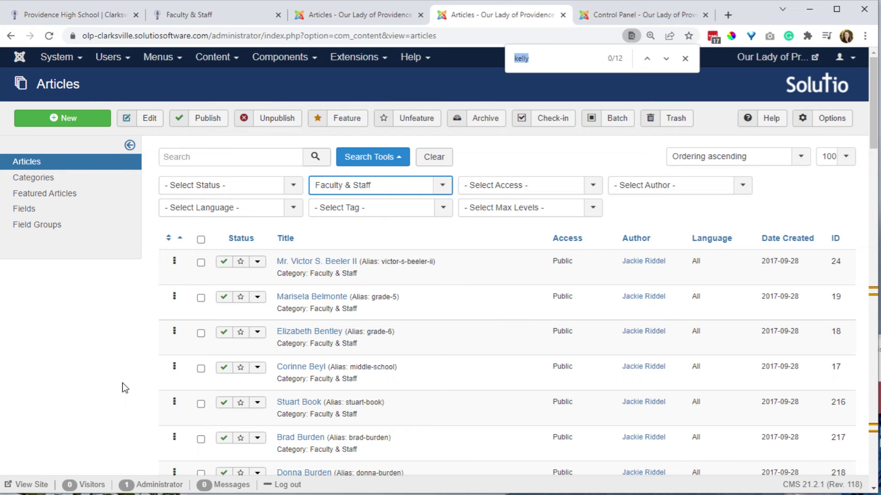
{"action": "type", "text": "hutch"}
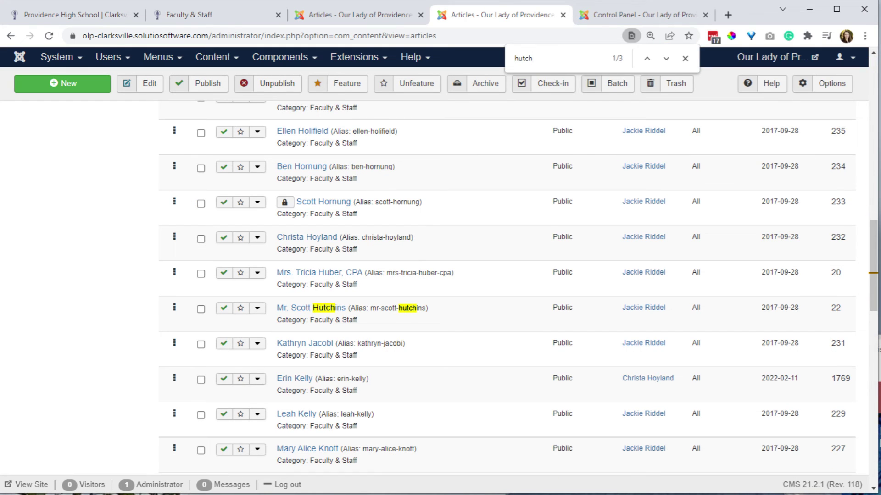
{"action": "left_click", "coordinate": [325, 308]}
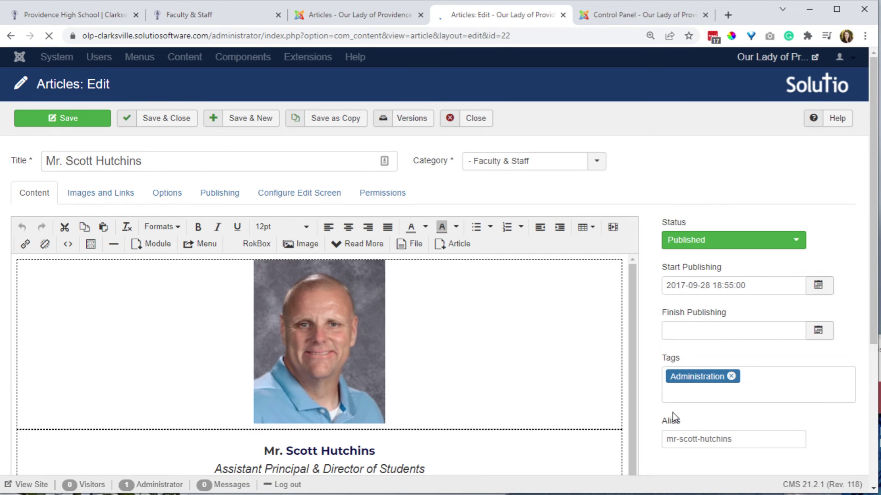
{"action": "scroll", "coordinate": [673, 412], "scroll_direction": "down", "scroll_amount": 3}
{"action": "left_click", "coordinate": [606, 438]}
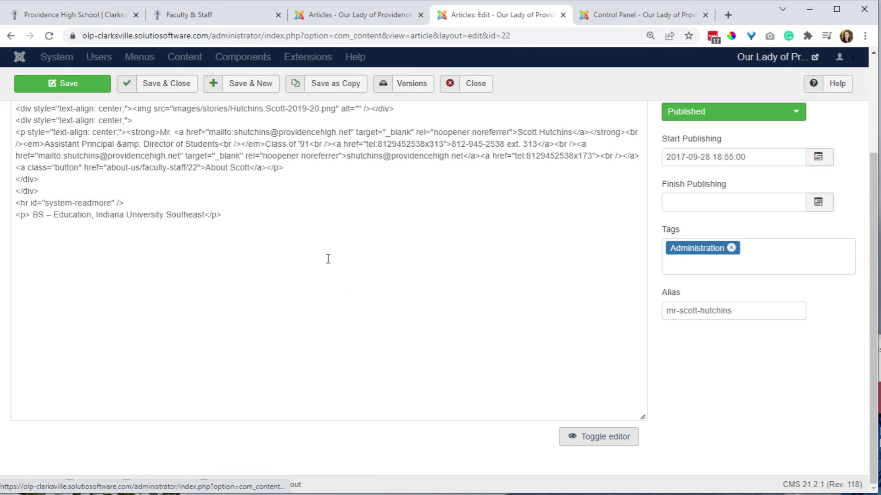
{"action": "scroll", "coordinate": [275, 248], "scroll_direction": "up", "scroll_amount": 3}
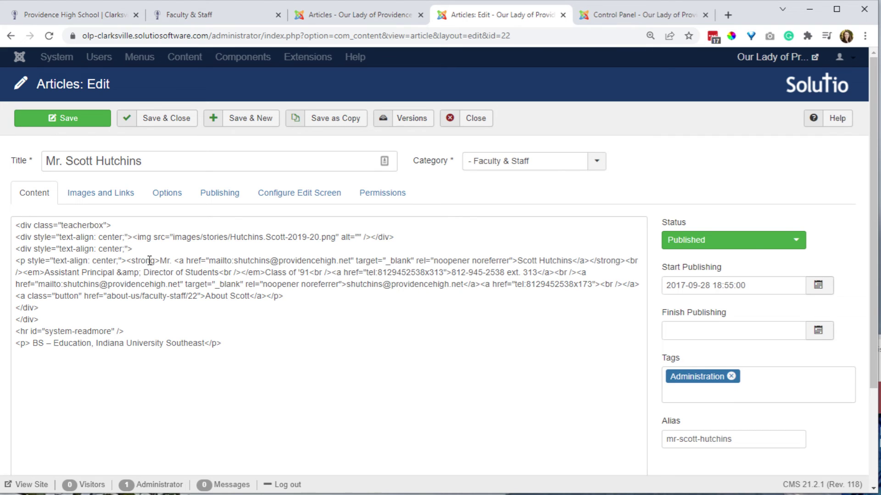
{"action": "left_click_drag", "start_coordinate": [175, 261], "coordinate": [160, 260]}
{"action": "key", "text": "ctrl+c"}
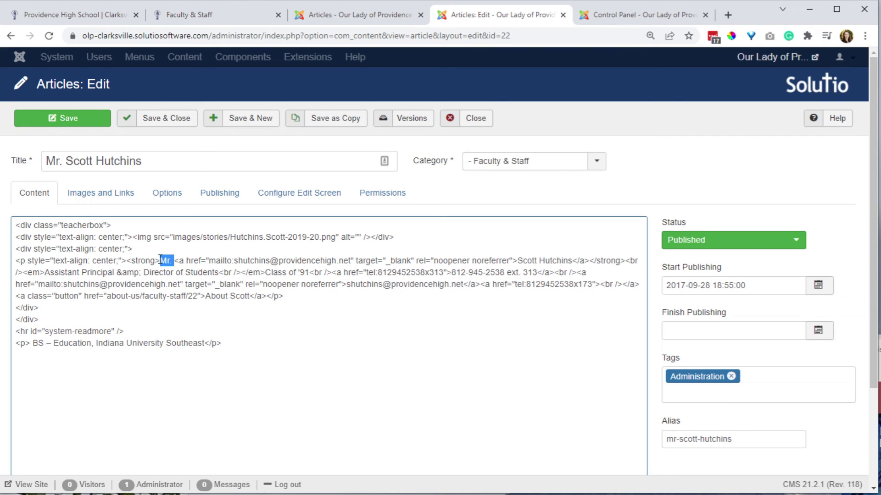
{"action": "key", "text": "BackSpace"}
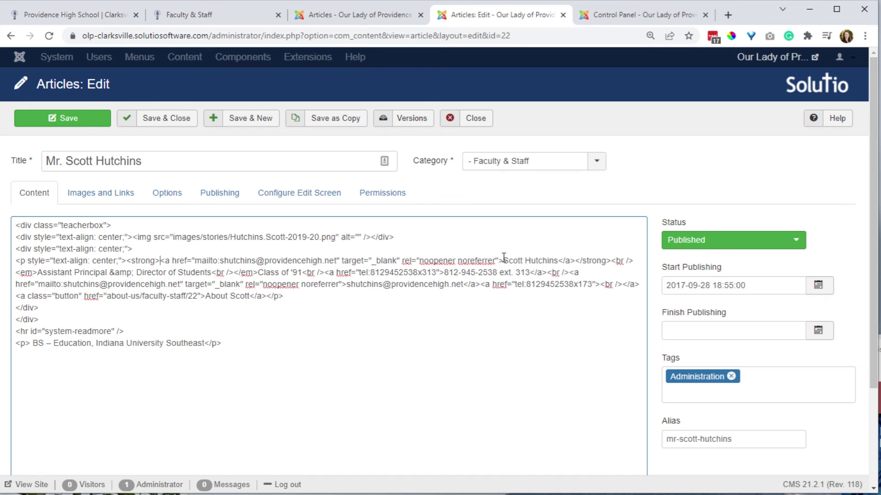
{"action": "left_click", "coordinate": [503, 260]}
{"action": "key", "text": "ctrl+v"}
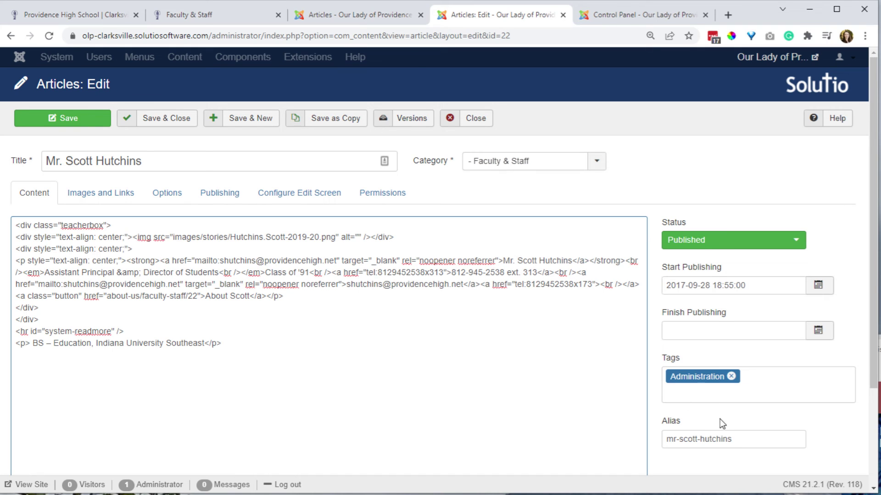
Change the About button text from 'About Scott' to 'About Mr.'.
{"action": "double_click", "coordinate": [238, 297]}
{"action": "type", "text": "Mr."}
{"action": "scroll", "coordinate": [590, 448], "scroll_direction": "down", "scroll_amount": 3}
{"action": "left_click", "coordinate": [590, 446]}
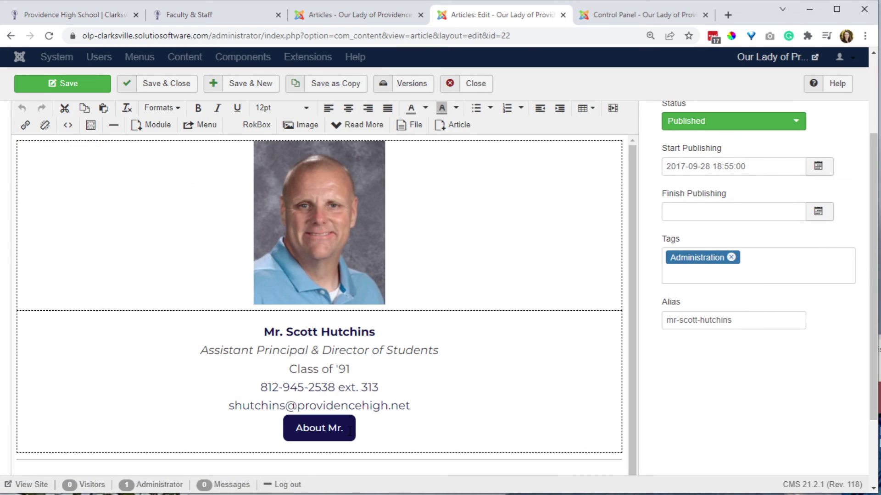
Retype the About button label with Mr. and a surname, deleting the leftover duplicate Mr.
{"action": "left_click", "coordinate": [328, 428]}
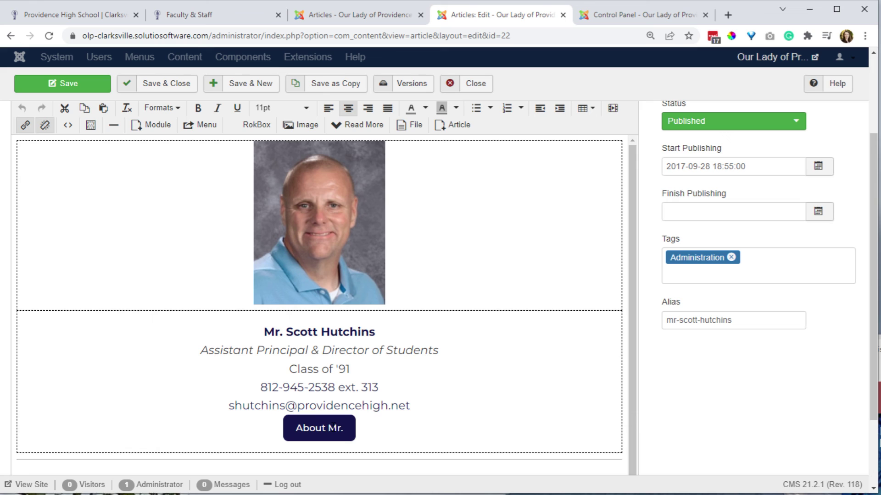
{"action": "type", "text": "Mr. SchotMr."}
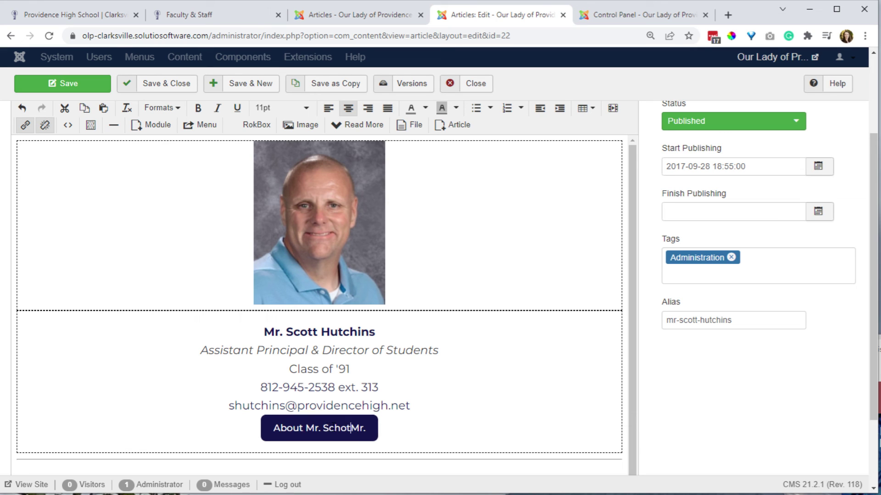
{"action": "key", "text": "BackSpace"}
{"action": "key", "text": "BackSpace"}
{"action": "key", "text": "BackSpace"}
{"action": "type", "text": "ott"}
{"action": "key", "text": "Delete"}
{"action": "key", "text": "Delete"}
{"action": "key", "text": "Delete"}
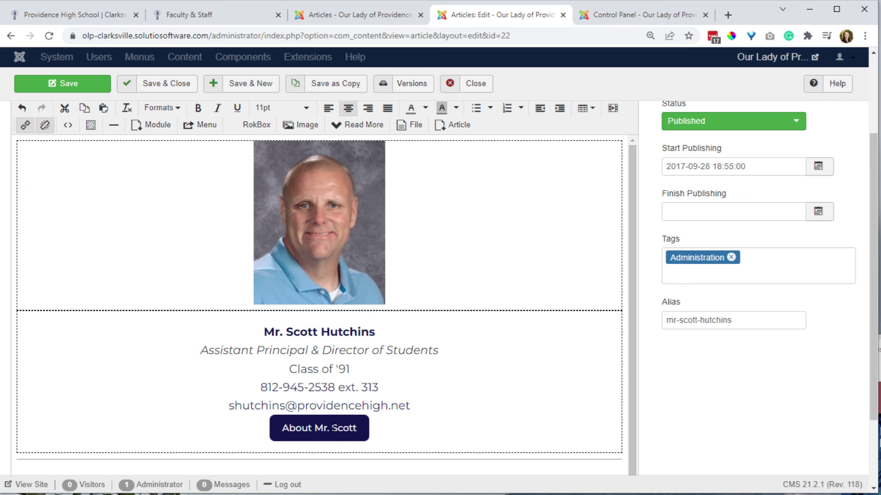
{"action": "key", "text": "shift+Left"}
{"action": "key", "text": "shift+Left"}
{"action": "key", "text": "shift+Left"}
{"action": "key", "text": "shift+Left"}
{"action": "key", "text": "shift+Left"}
{"action": "key", "text": "Down"}
Replace the wrong surname so the button reads 'About Mr.' plus the correct surname, then save and close.
{"action": "left_click", "coordinate": [333, 428]}
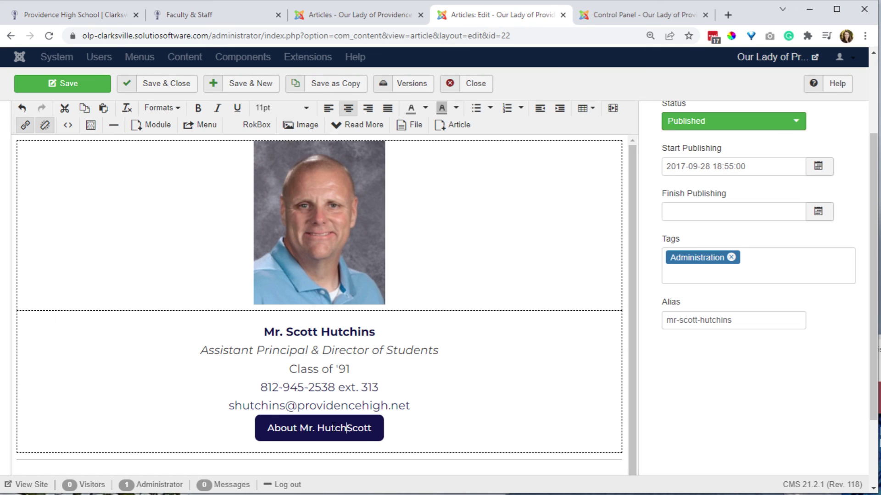
{"action": "key", "text": "shift+End"}
{"action": "key", "text": "Delete"}
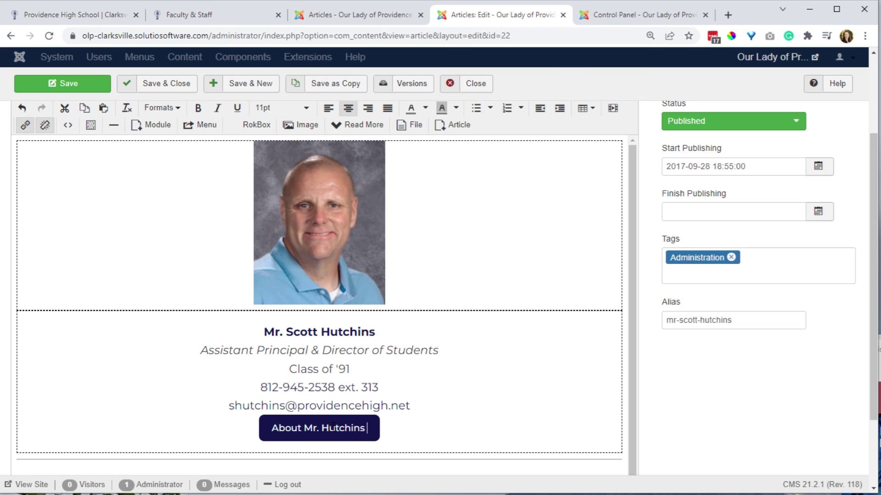
{"action": "key", "text": "BackSpace"}
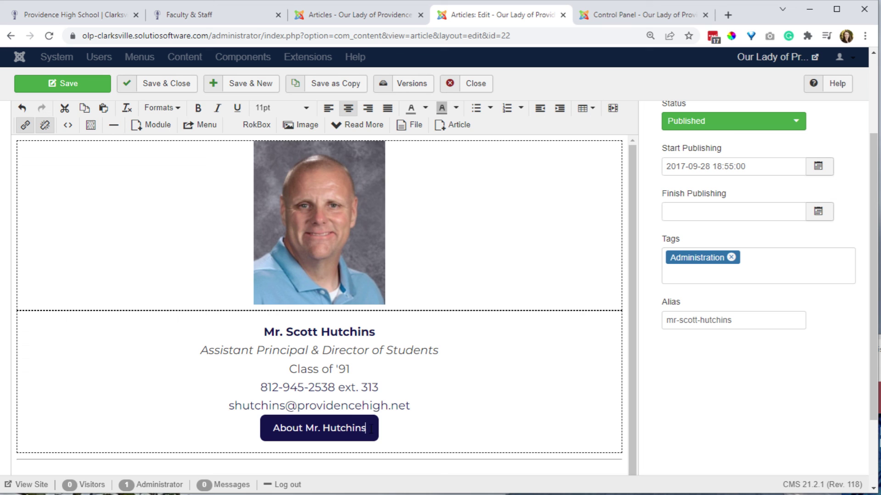
{"action": "scroll", "coordinate": [373, 428], "scroll_direction": "down", "scroll_amount": 3}
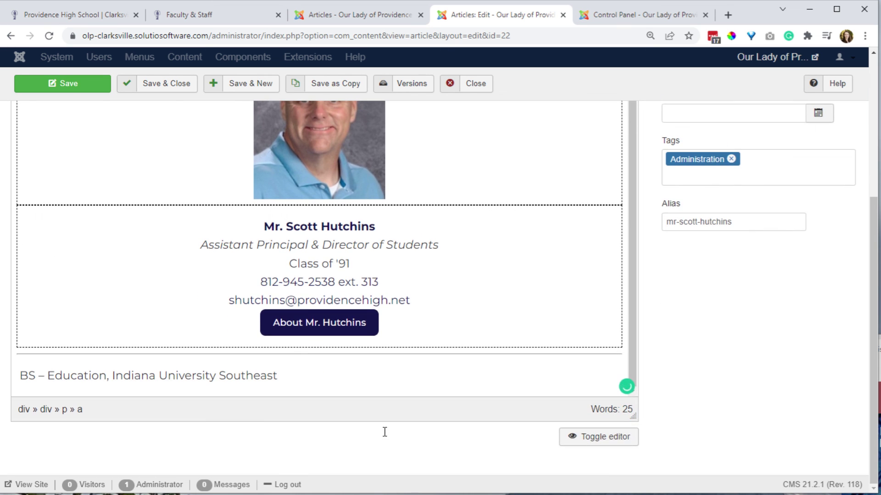
{"action": "scroll", "coordinate": [384, 432], "scroll_direction": "up", "scroll_amount": 5}
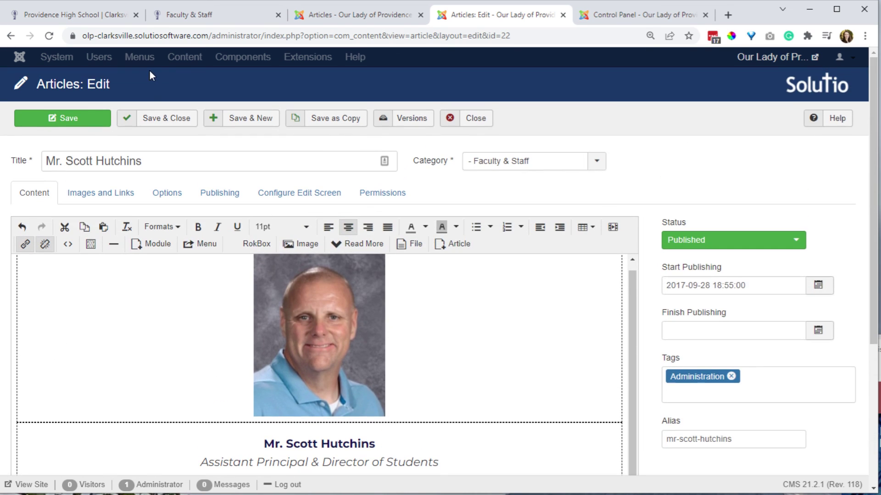
{"action": "left_click", "coordinate": [159, 120]}
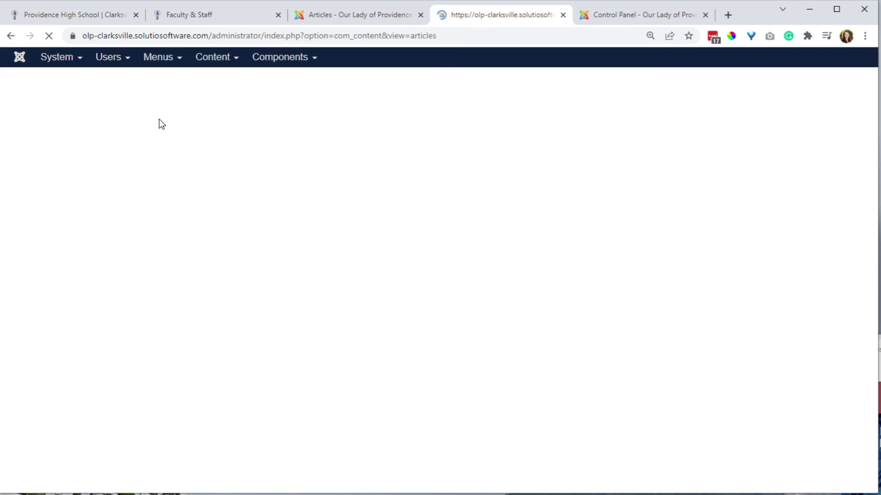